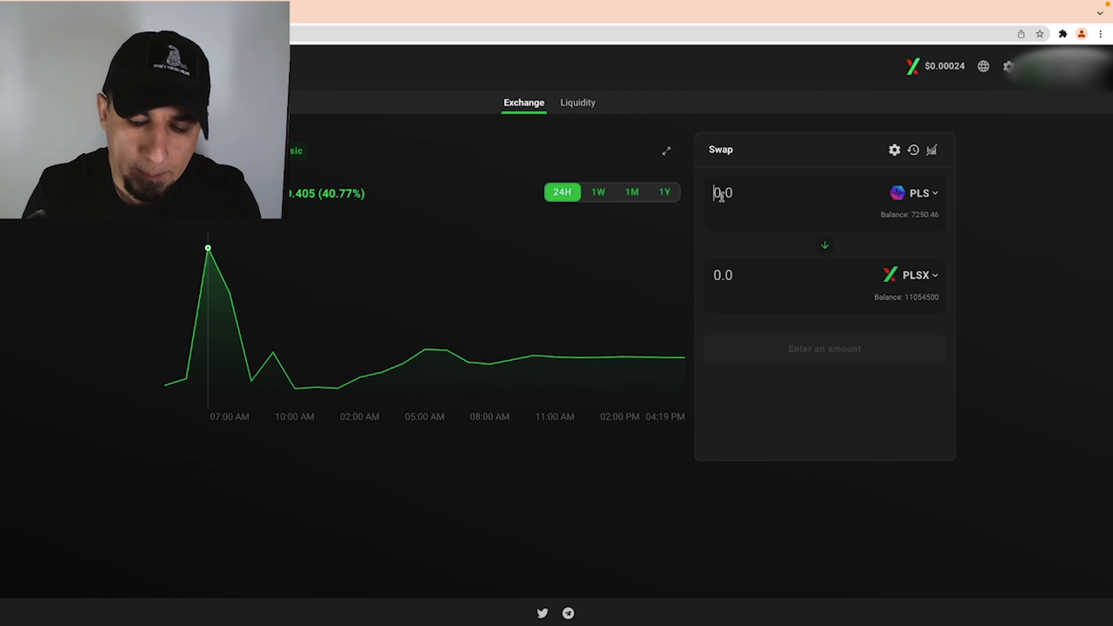
Step: Preview a swap of 100 PLS to PLSX and the reverse swap of 100 PLSX to PLS
left_click(722, 196)
type("100")
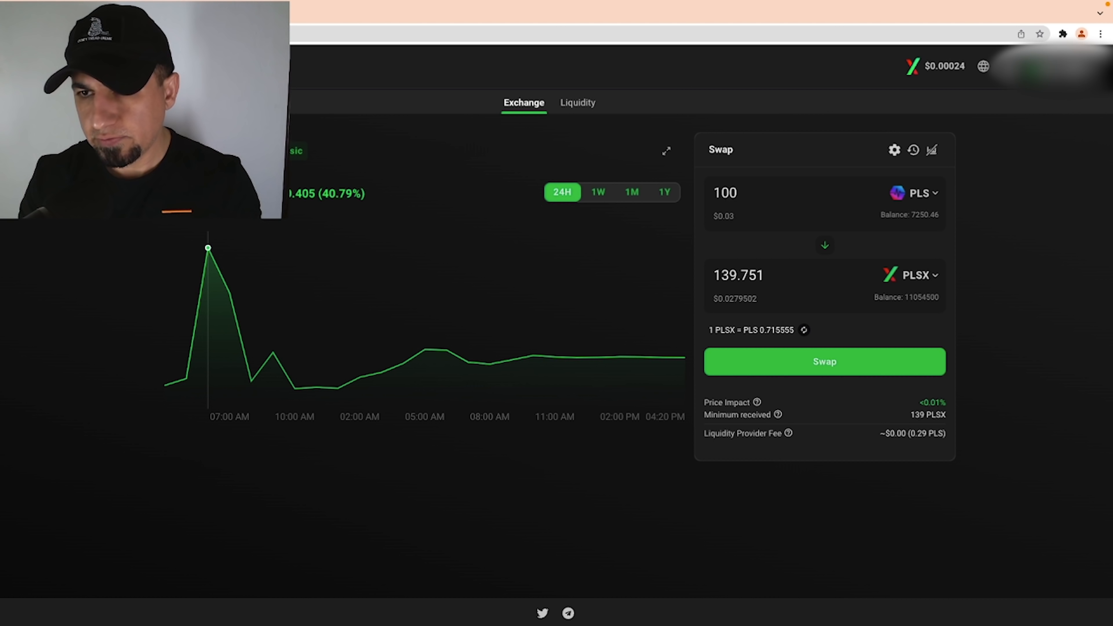
left_click(825, 247)
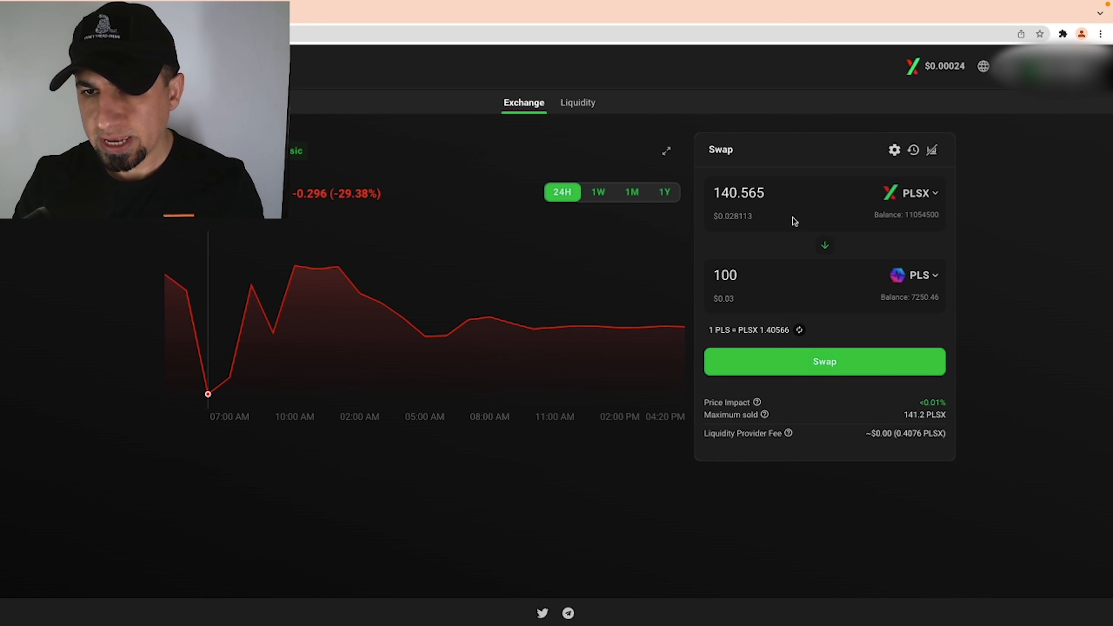
double_click(745, 192)
type("100")
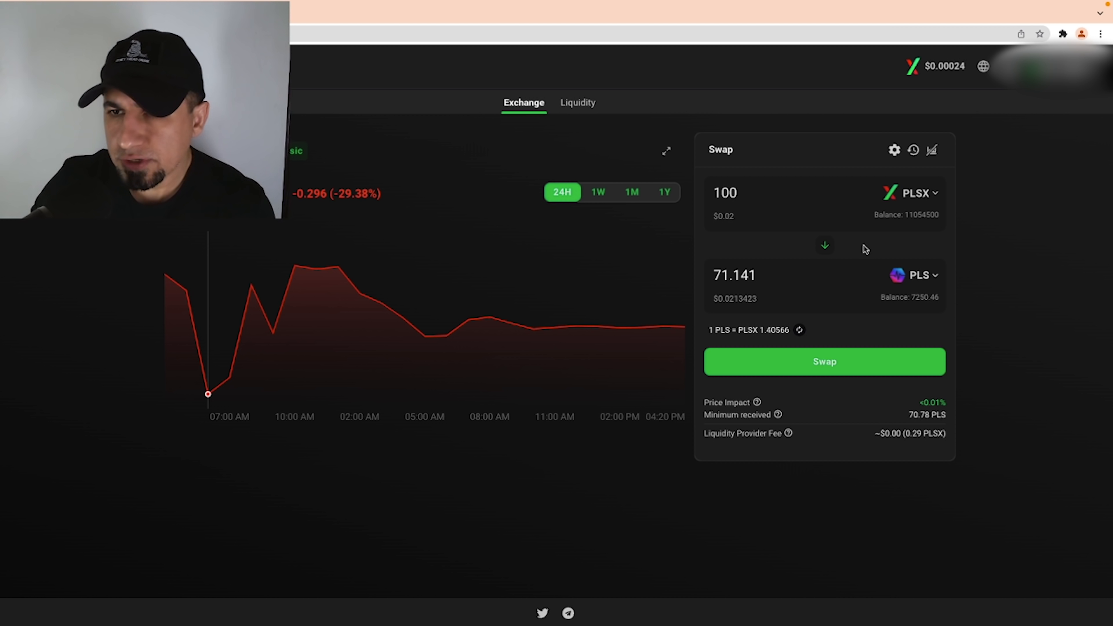
Step: Reverse the swap direction back to PLS-to-PLSX and set the amount to sell to 100 PLS
left_click(823, 250)
left_click(725, 193)
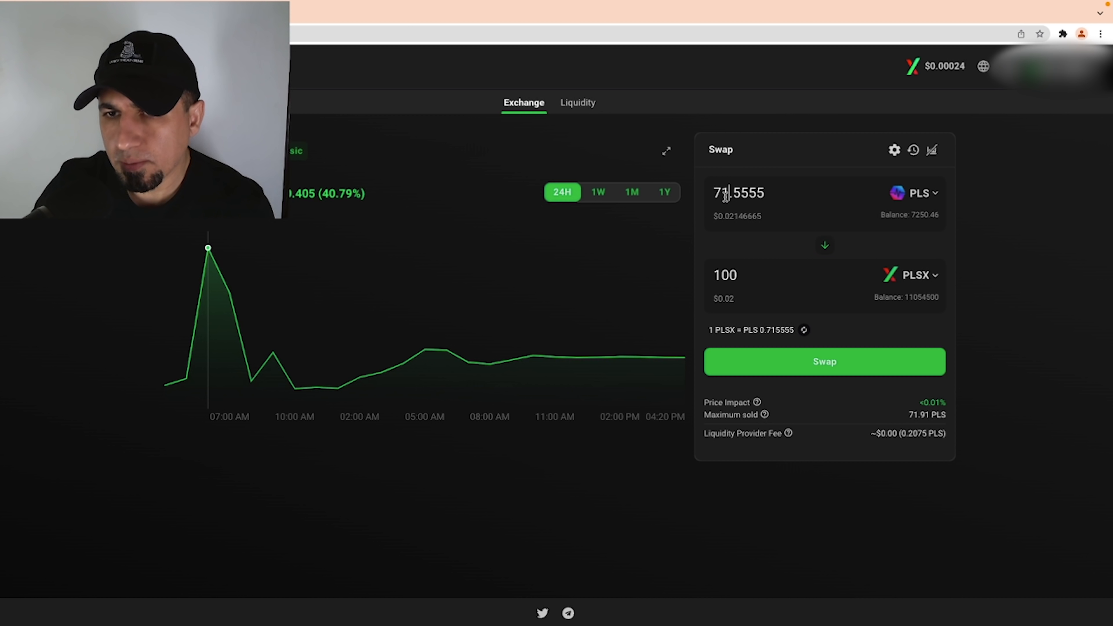
double_click(725, 193)
type("100")
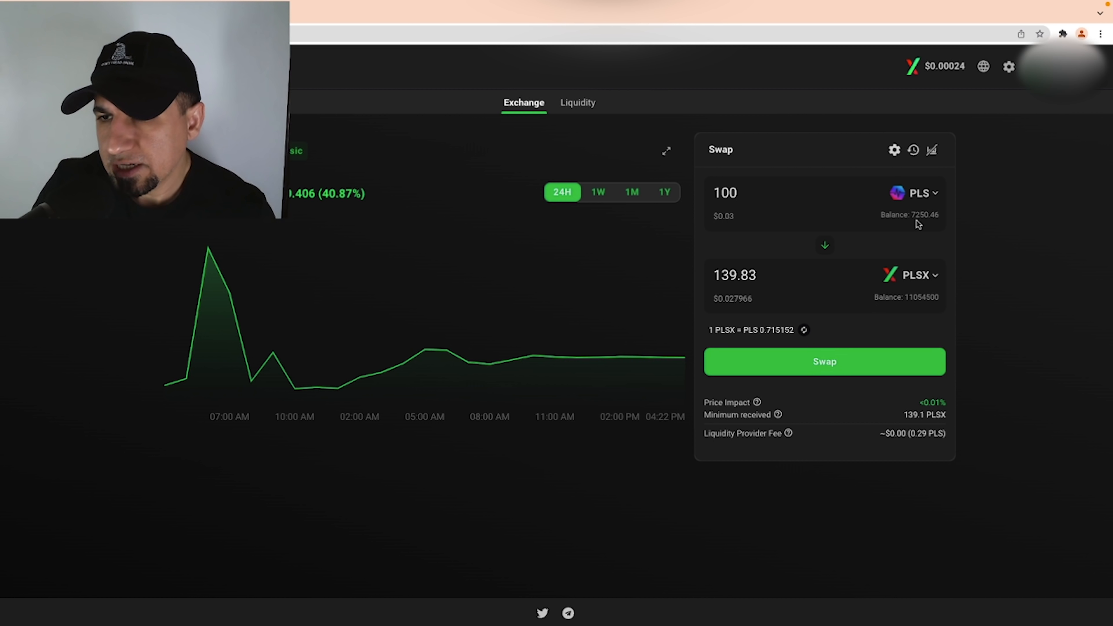
Step: Submit the 100 PLS to PLSX swap, approve it in the wallet and close the submission notice
left_click(814, 368)
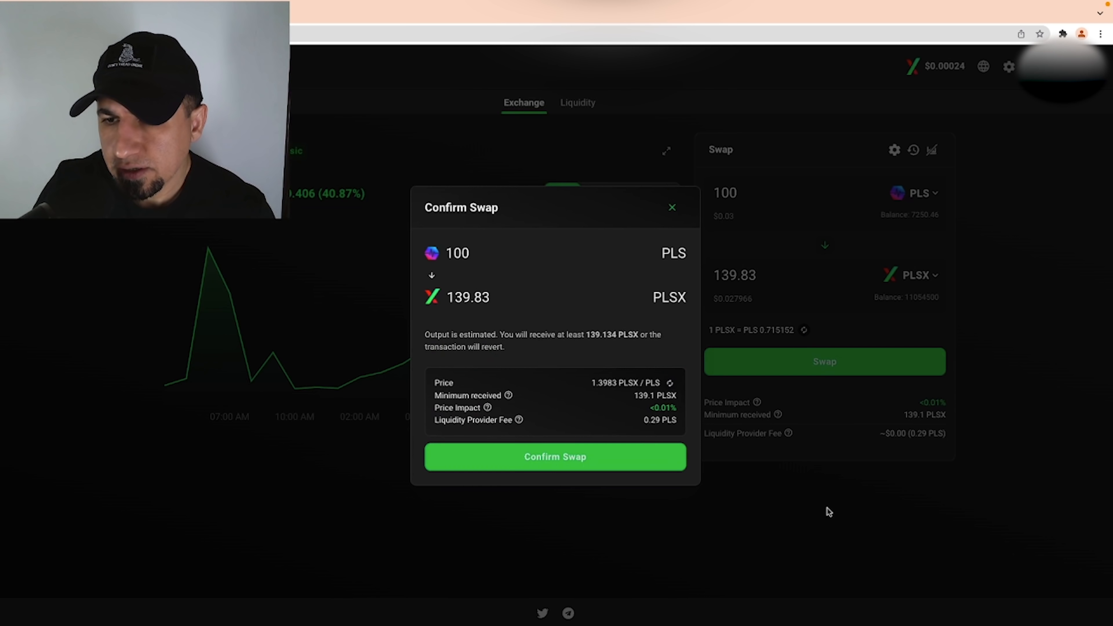
left_click(495, 459)
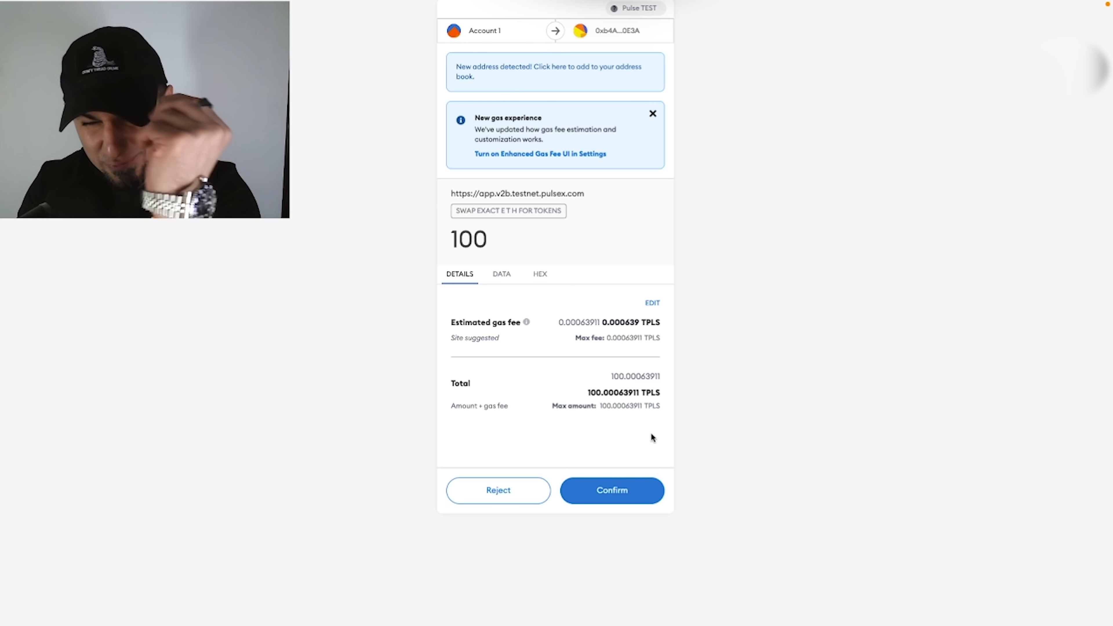
left_click(602, 488)
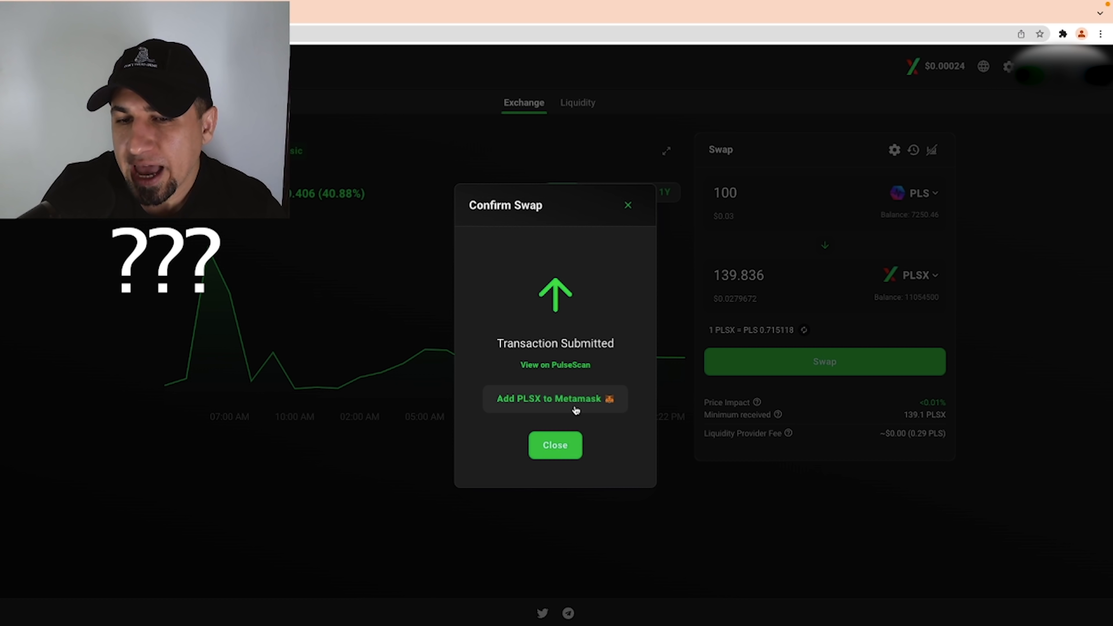
left_click(570, 446)
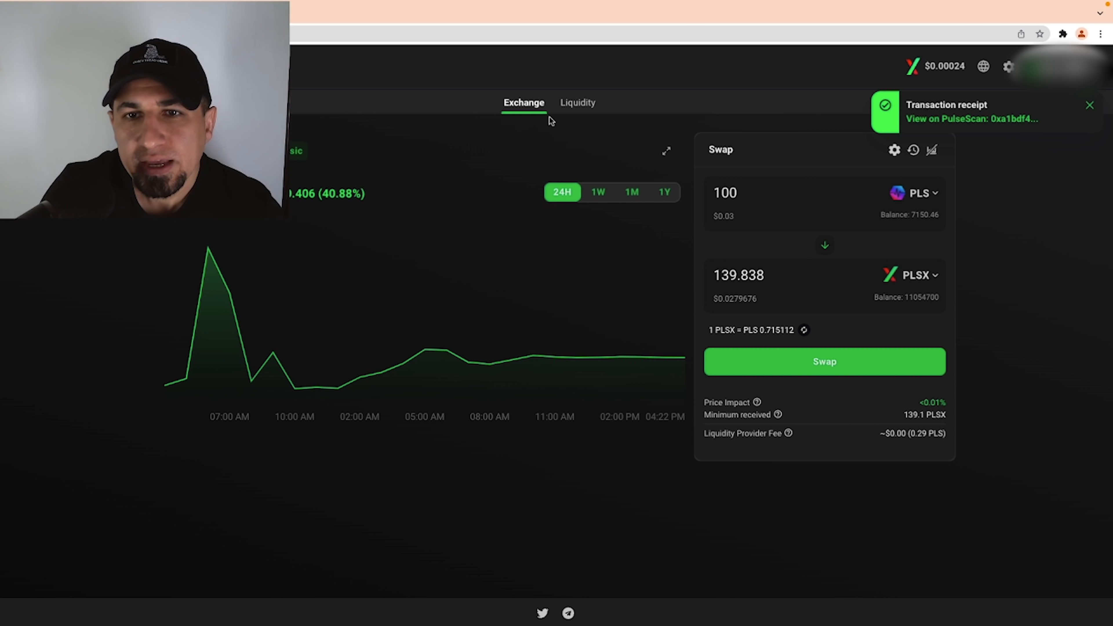
Step: Open the add-liquidity form from the existing DAI/PLS position and change the pair to PLS and PLSX
left_click(578, 104)
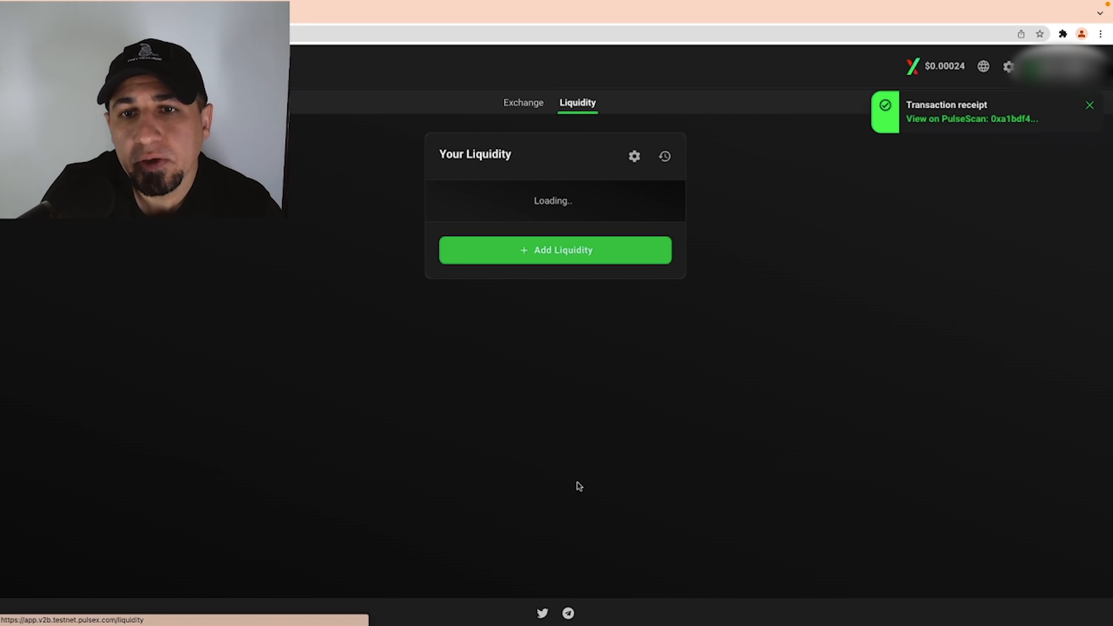
left_click(618, 220)
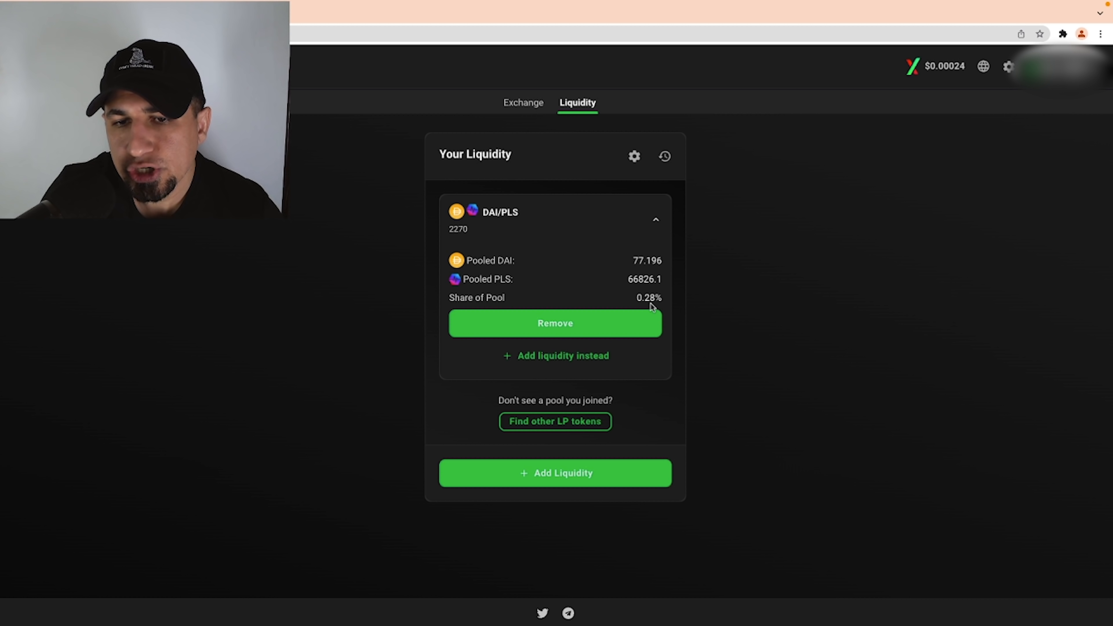
left_click(538, 357)
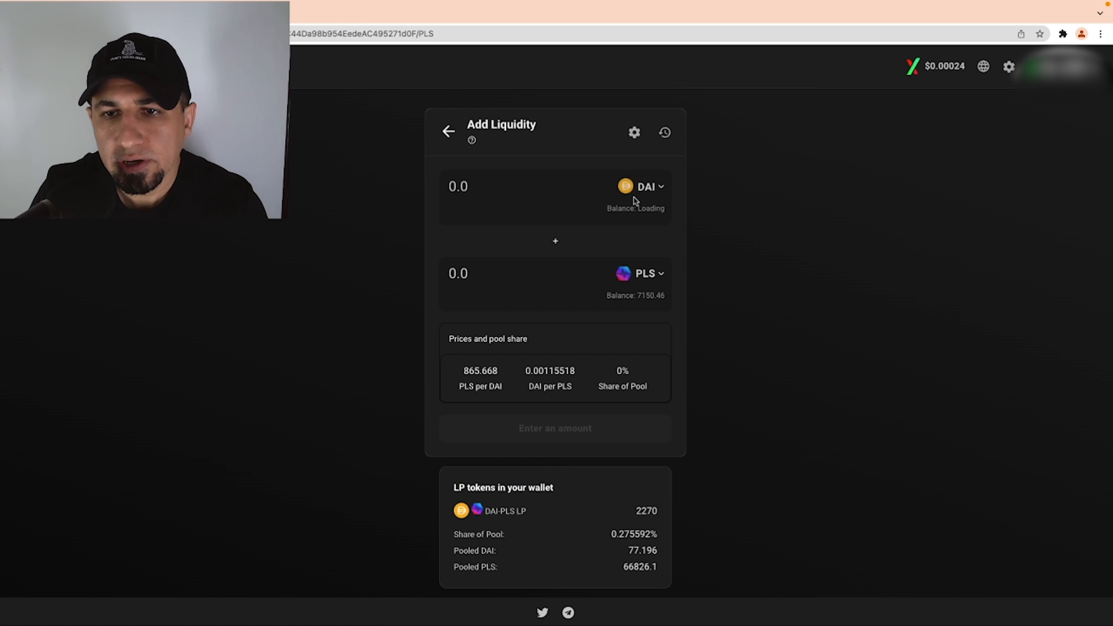
left_click(653, 187)
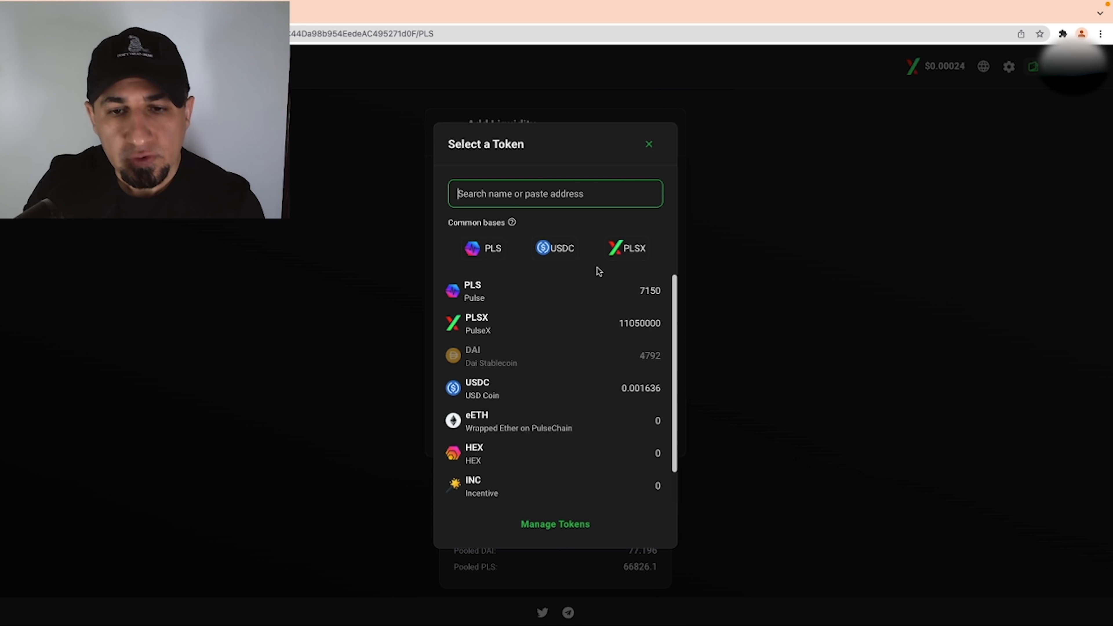
left_click(577, 333)
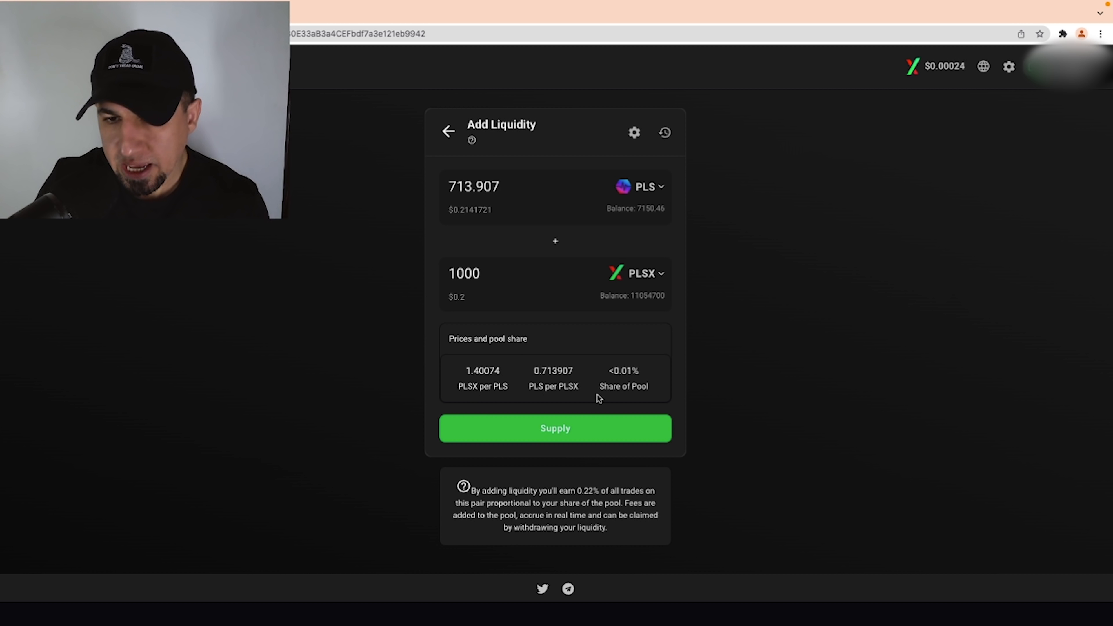
Step: Supply 1000 PLSX with 713.907 PLS to the PLS/PLSX pool and approve the transaction in the wallet
left_click(564, 441)
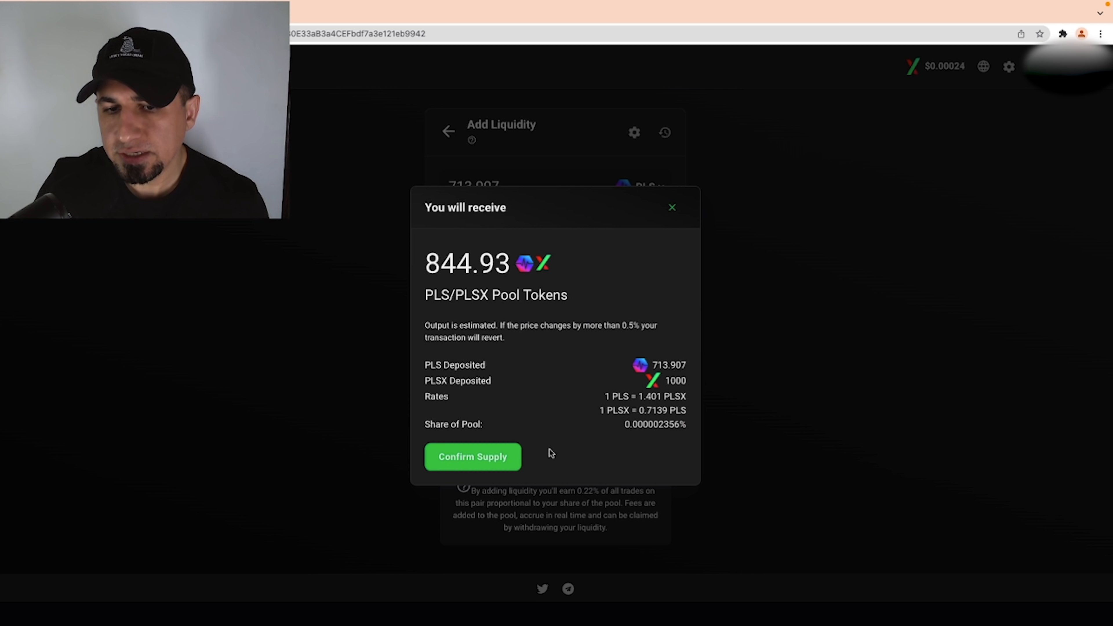
left_click(455, 470)
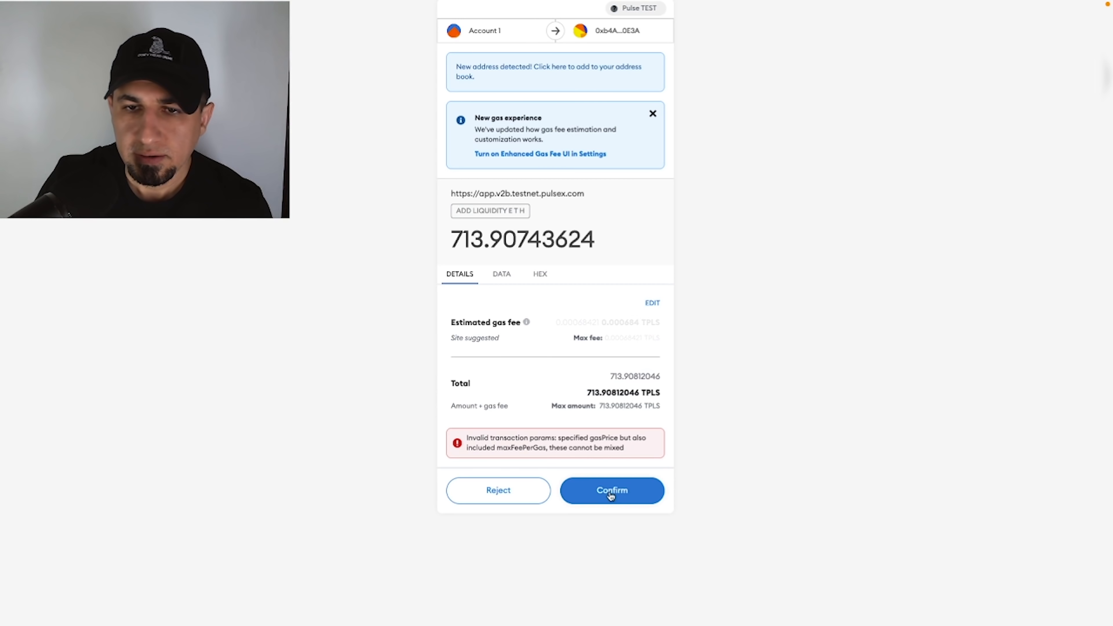
left_click(610, 491)
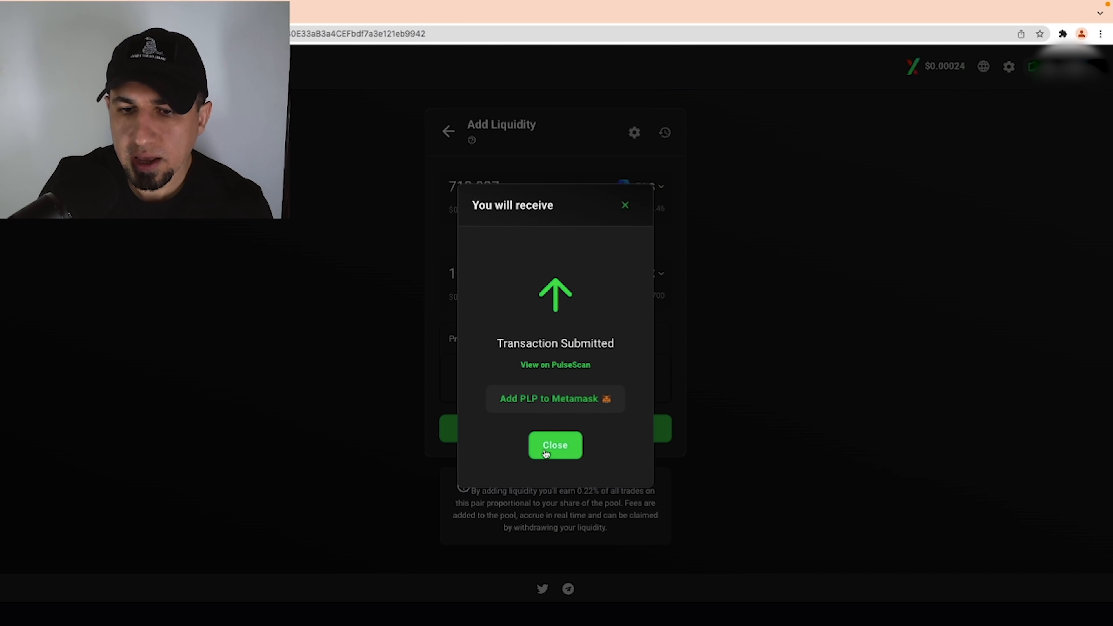
Step: Add the PLP pool token to MetaMask and close the transaction notice
left_click(561, 399)
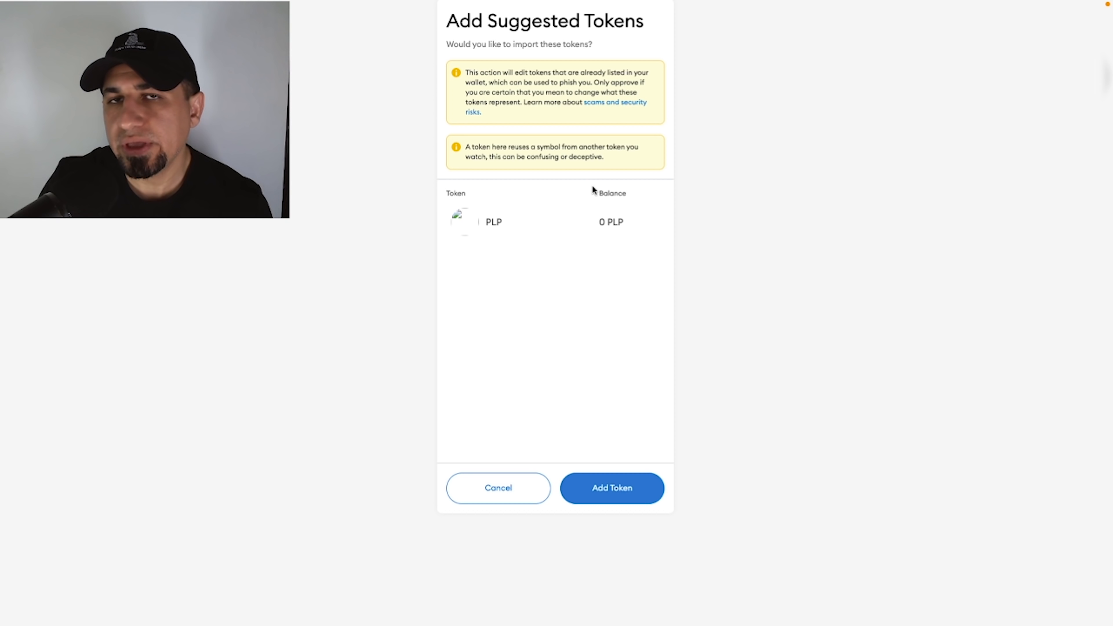
left_click(598, 498)
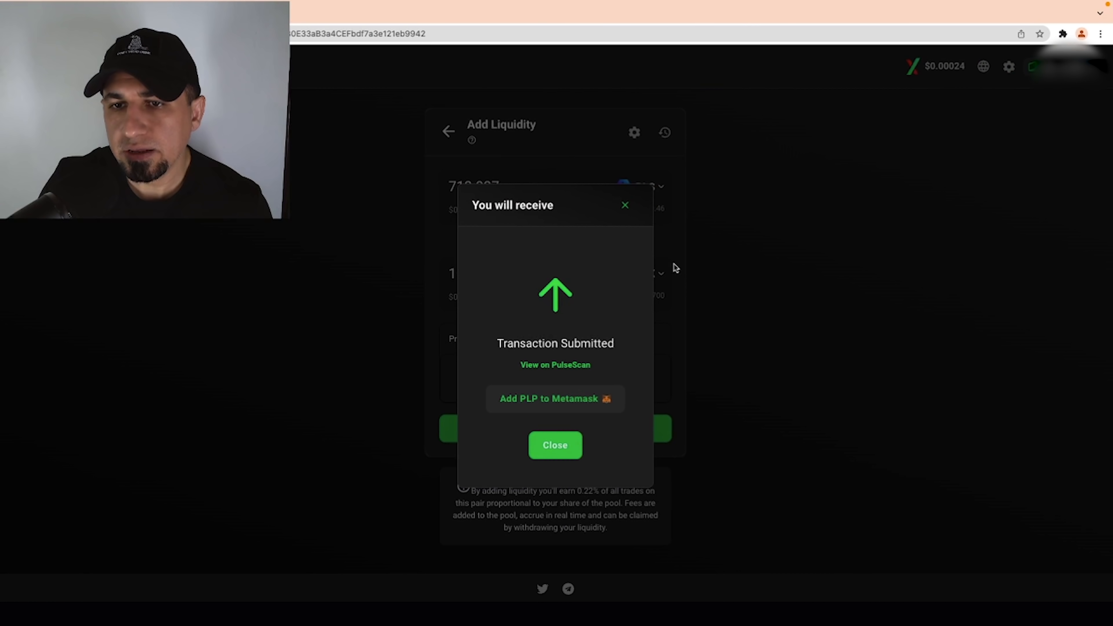
left_click(625, 206)
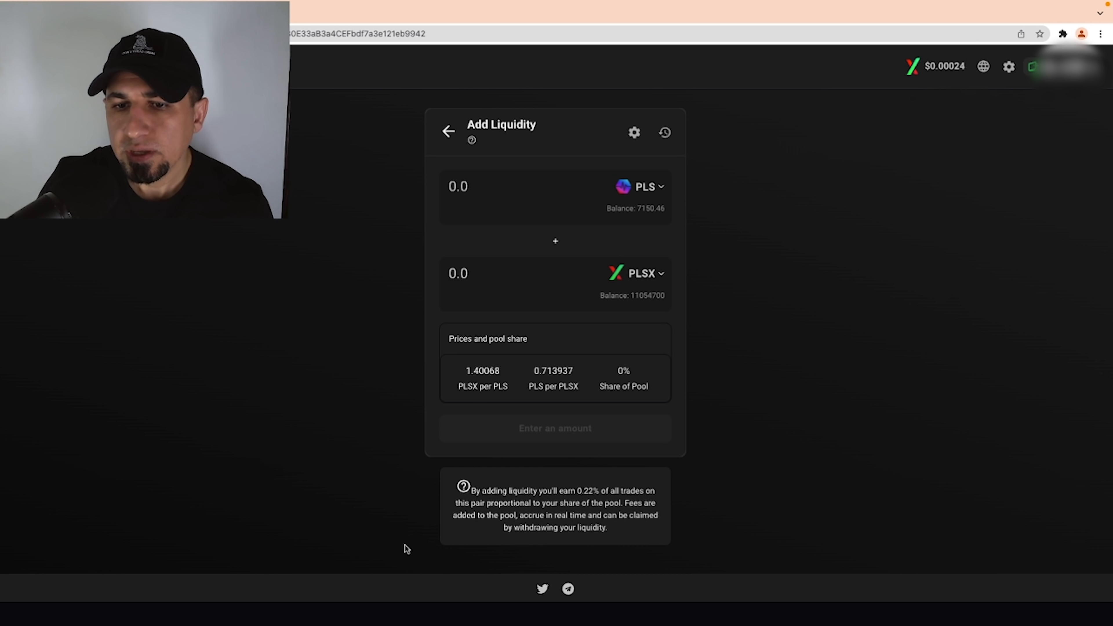
Step: Check the PLP token balances among the MetaMask assets and return to the list of liquidity positions
left_click(1063, 34)
left_click(1060, 114)
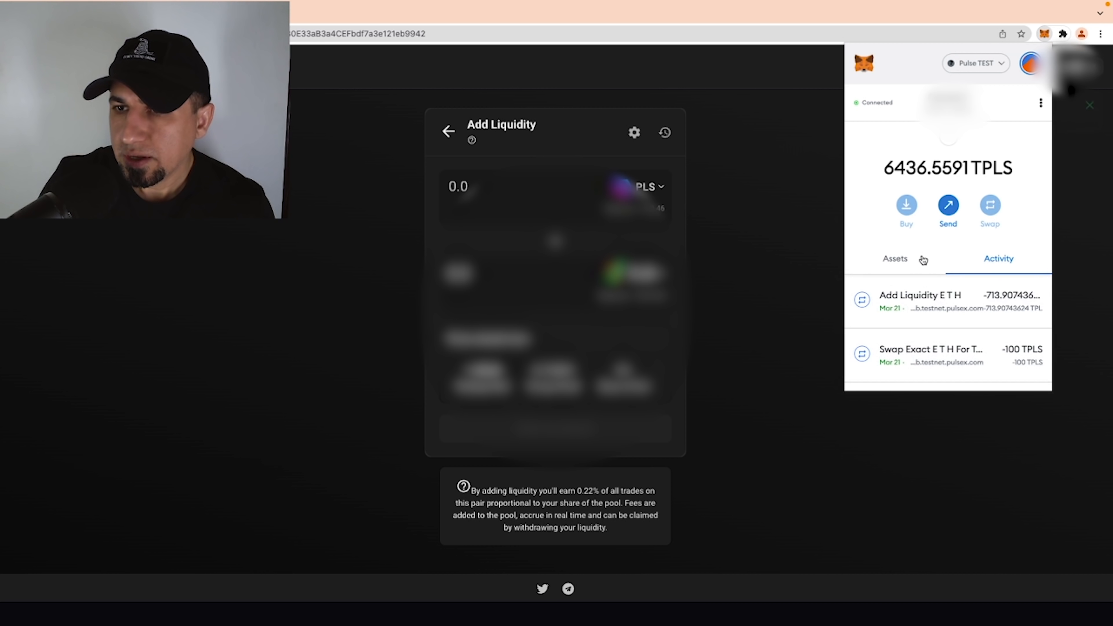
left_click(899, 268)
scroll(962, 316, "down", 5)
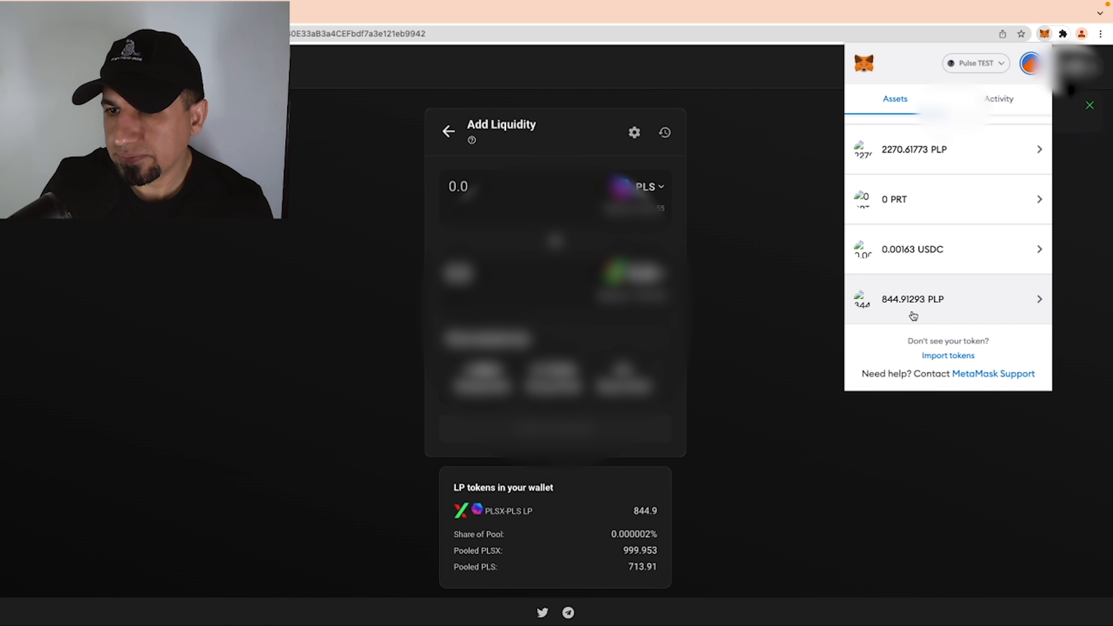
scroll(942, 324, "up", 3)
scroll(964, 324, "down", 1)
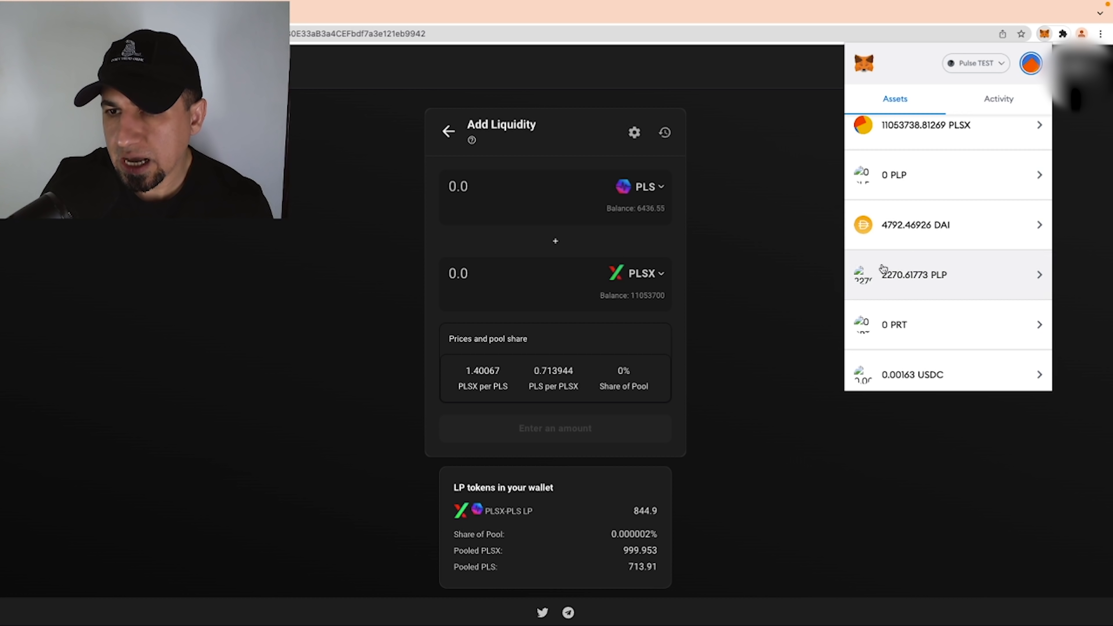
left_click(446, 130)
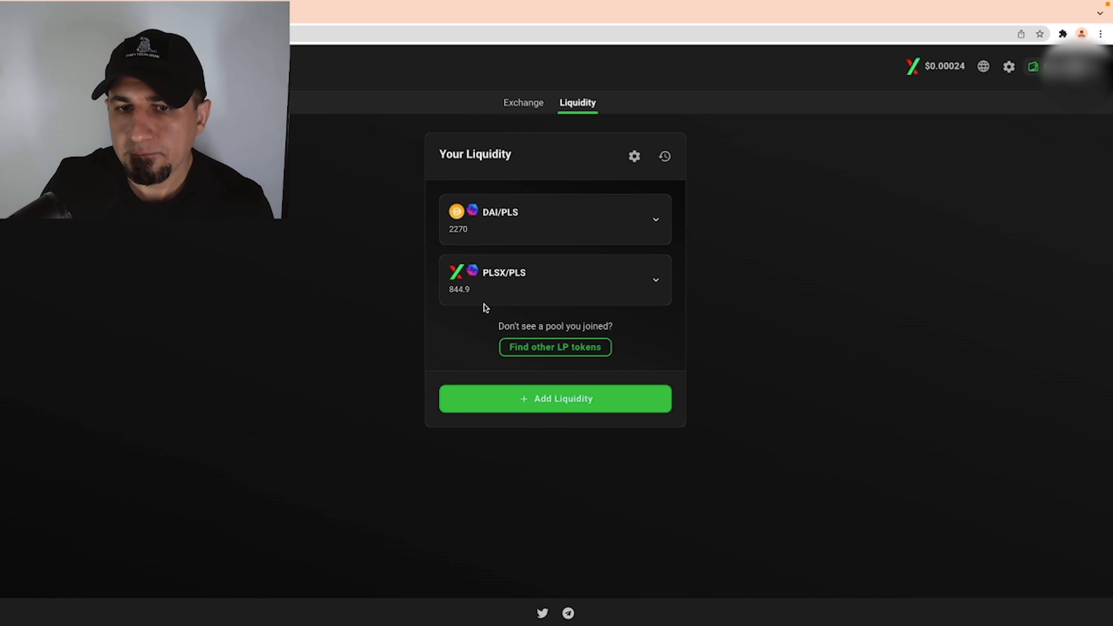
Step: View the Exchange, Farms and Pools pages, ending on the list of live farms
left_click(523, 105)
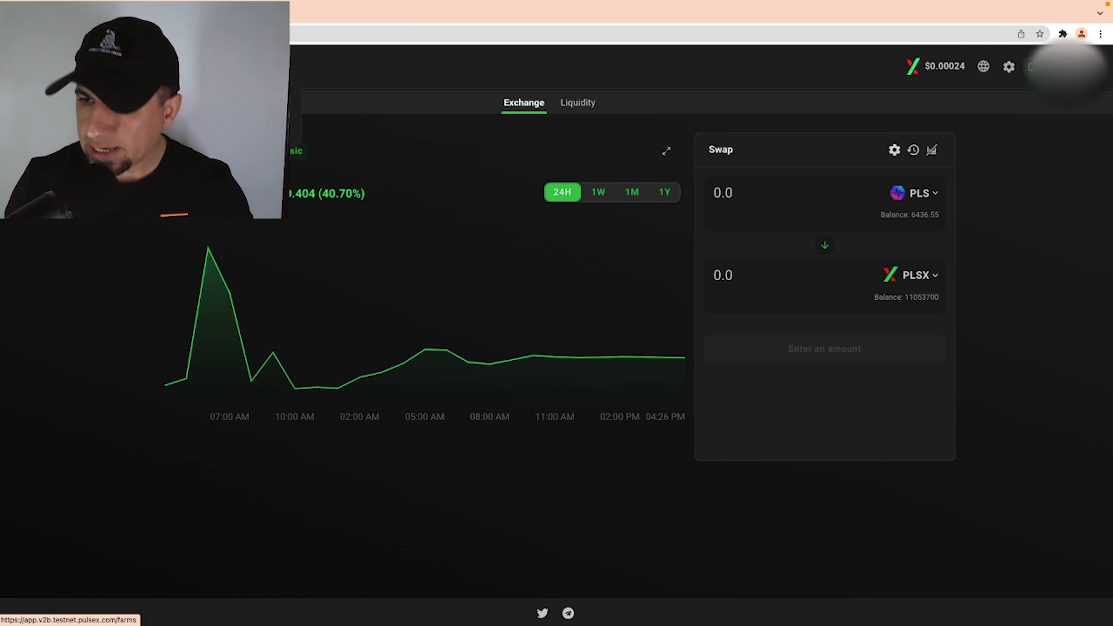
left_click(280, 106)
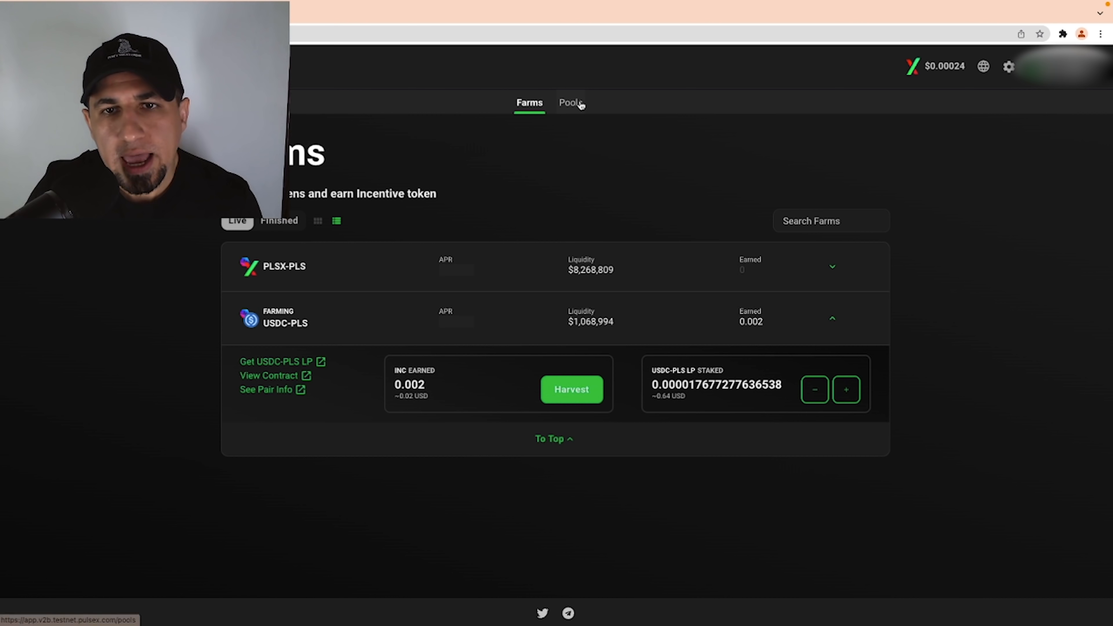
left_click(569, 104)
left_click(524, 103)
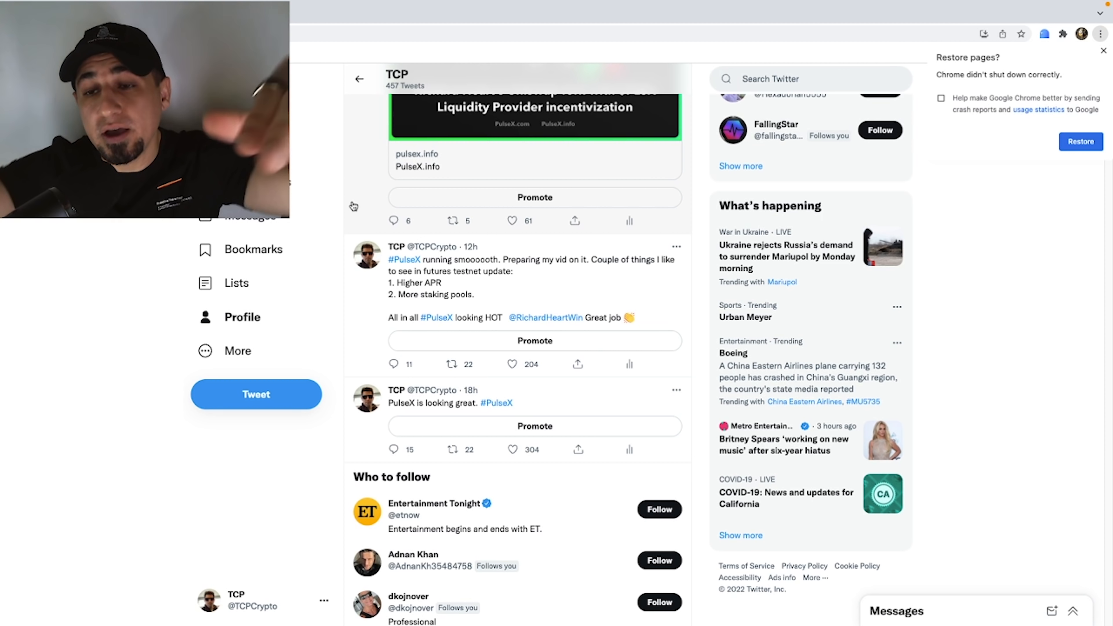
Step: View the pinned PulseX tweet on the TCP Twitter profile and dismiss the restore-pages prompt
scroll(455, 184, "up", 5)
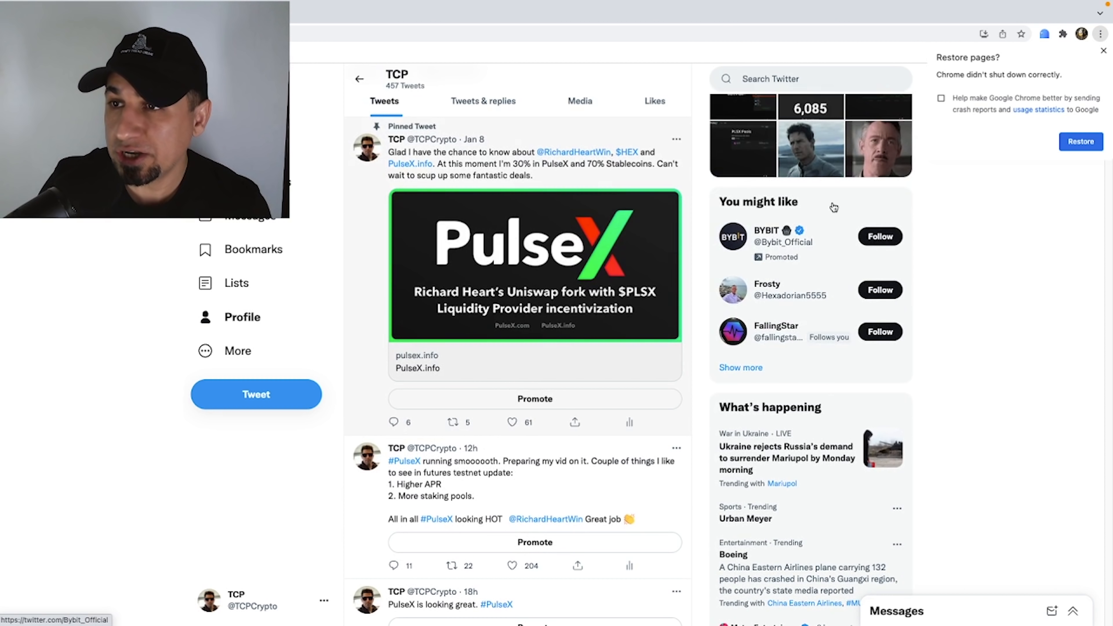
left_click(1104, 51)
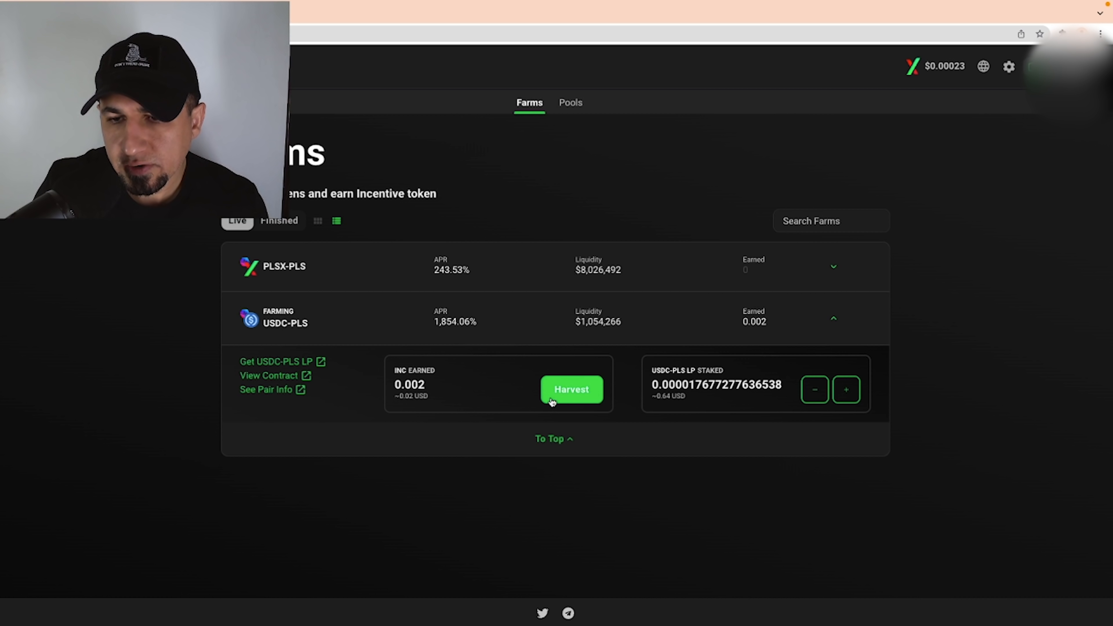
Step: Harvest the earned INC from the USDC-PLS farm and approve the transaction in the wallet
left_click(569, 390)
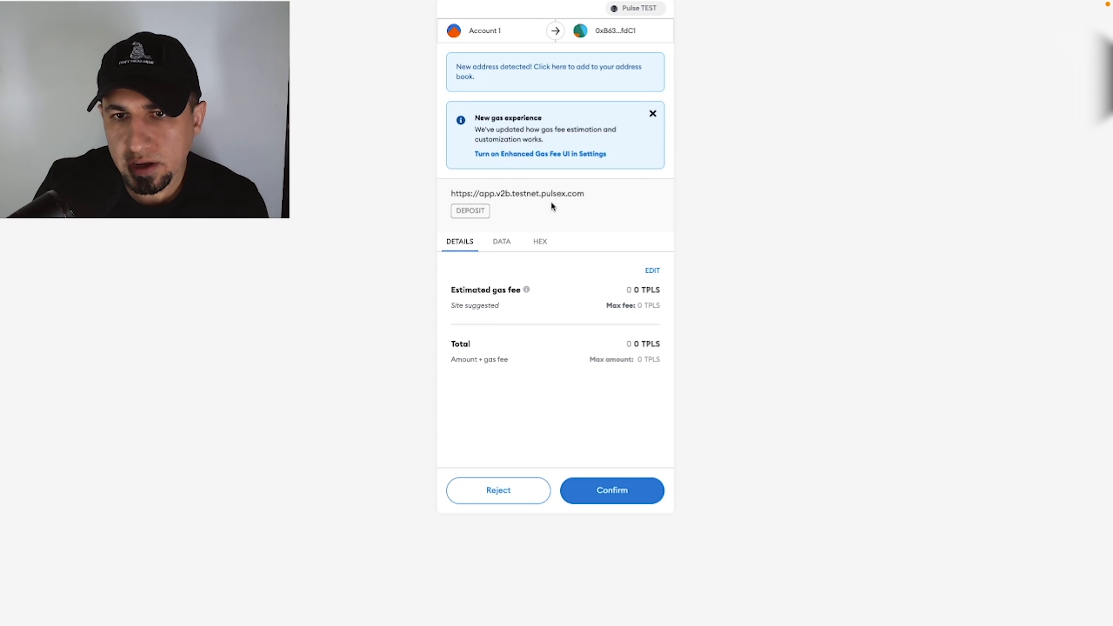
left_click(605, 495)
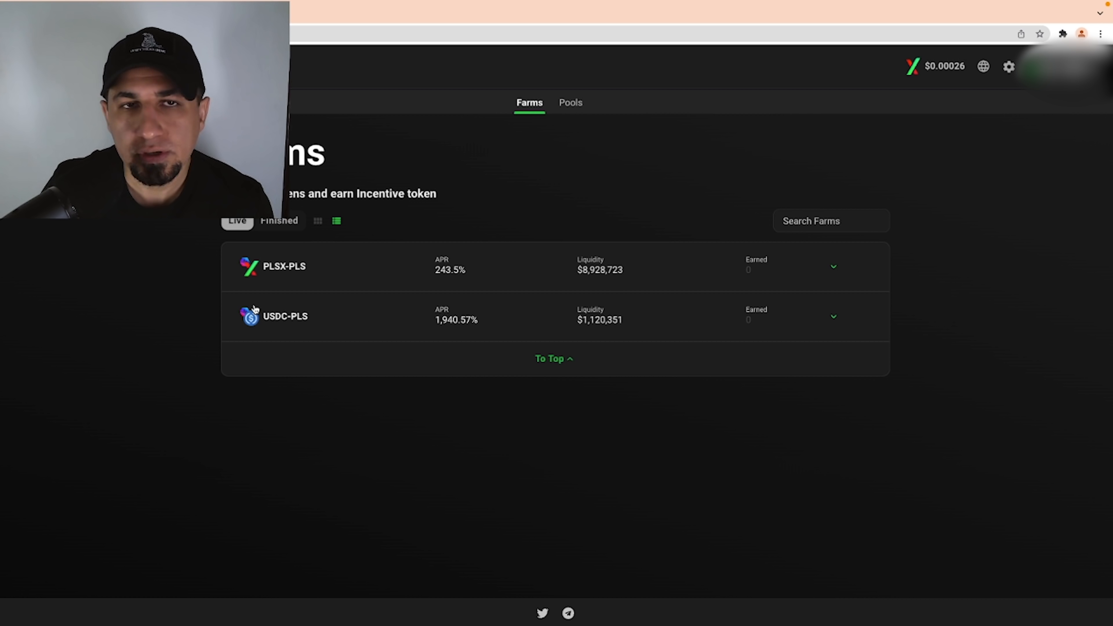
Step: Return to the Exchange page and swap 1000 PLS for USDC, confirming the transaction
left_click(147, 66)
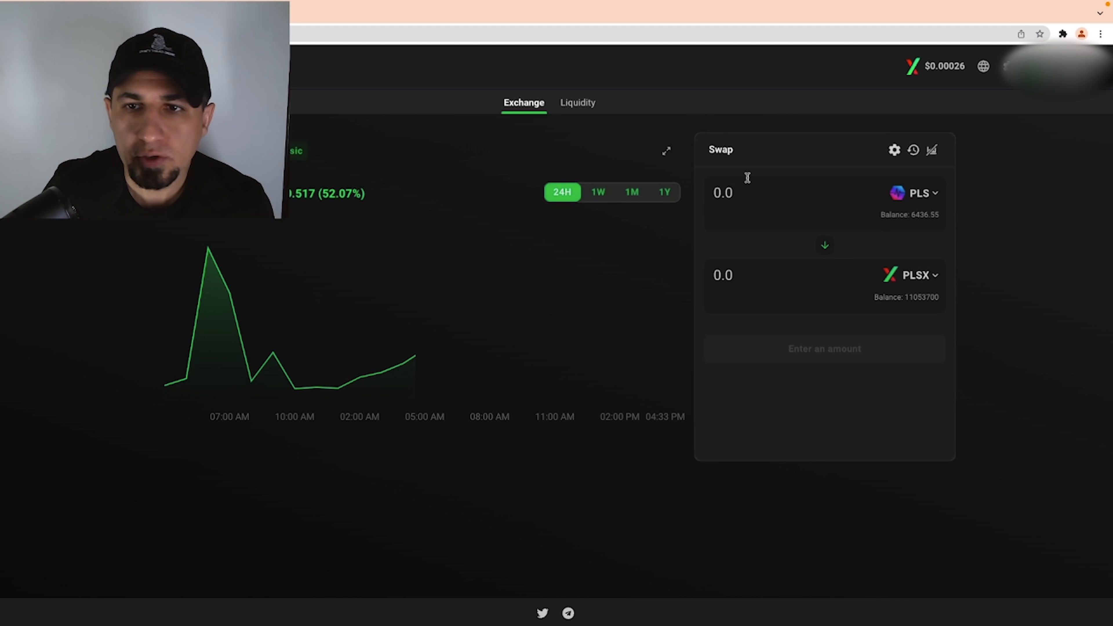
left_click(911, 277)
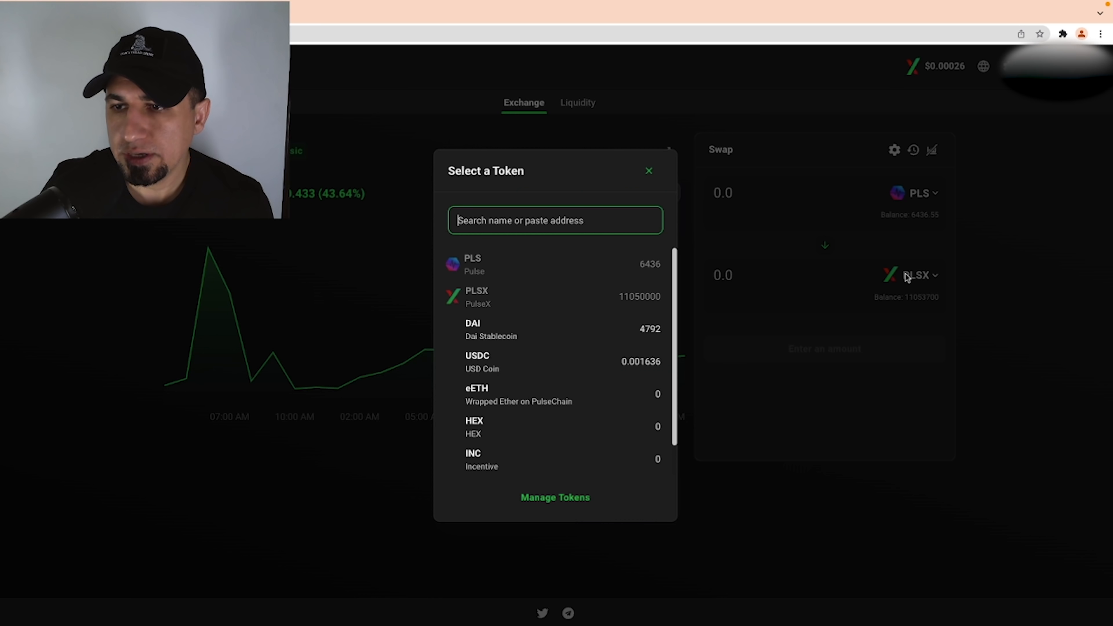
left_click(485, 401)
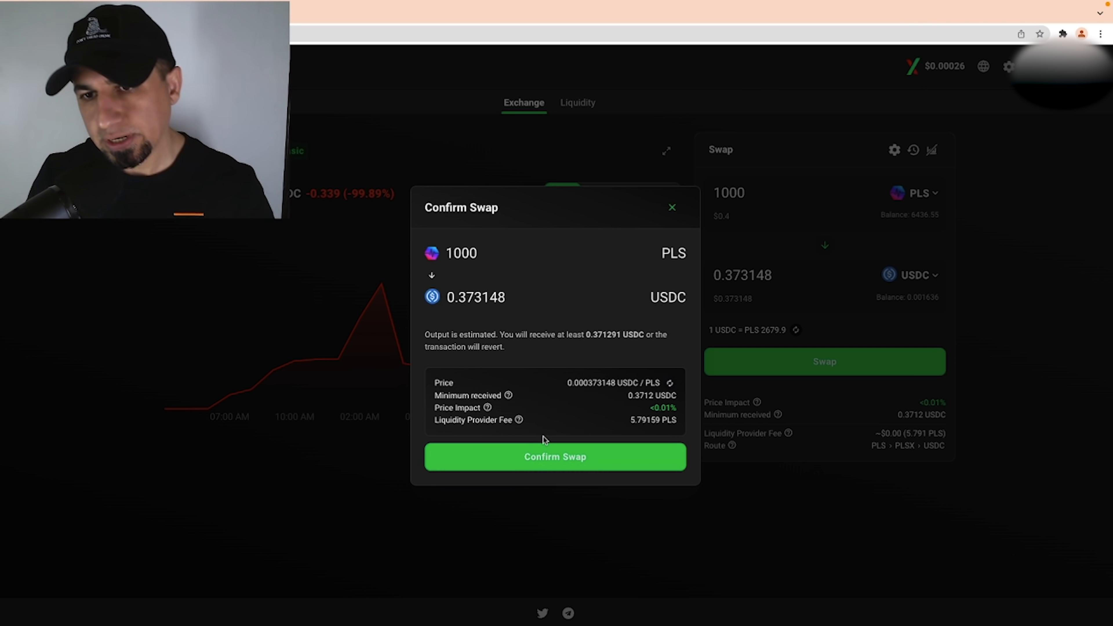
left_click(537, 467)
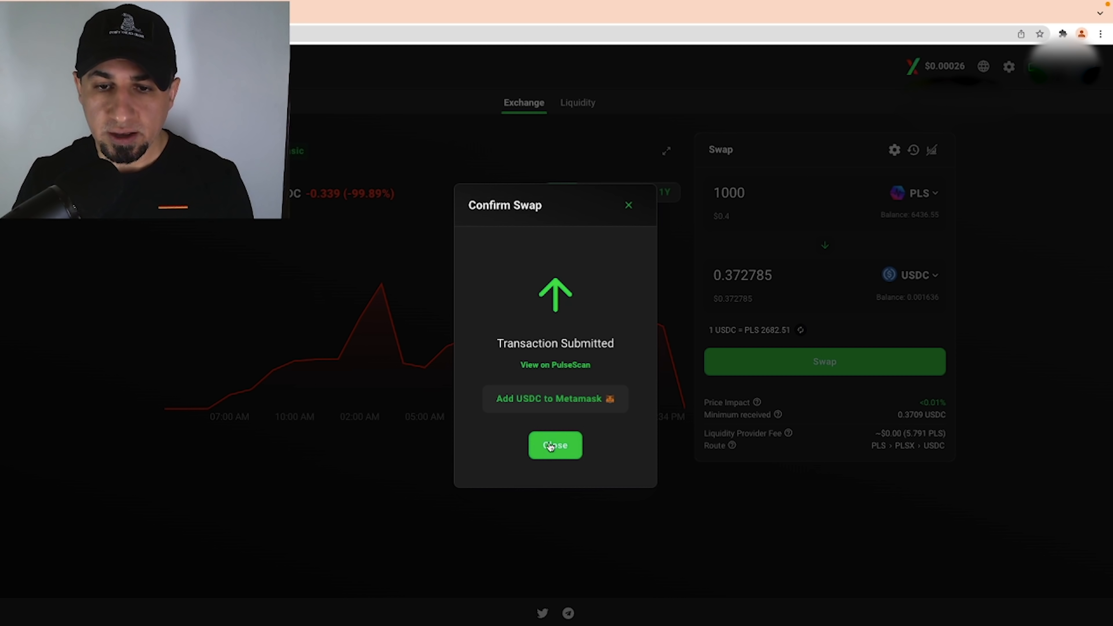
Step: Close the swap confirmation and check the USDC balance among the assets in the MetaMask wallet
left_click(561, 456)
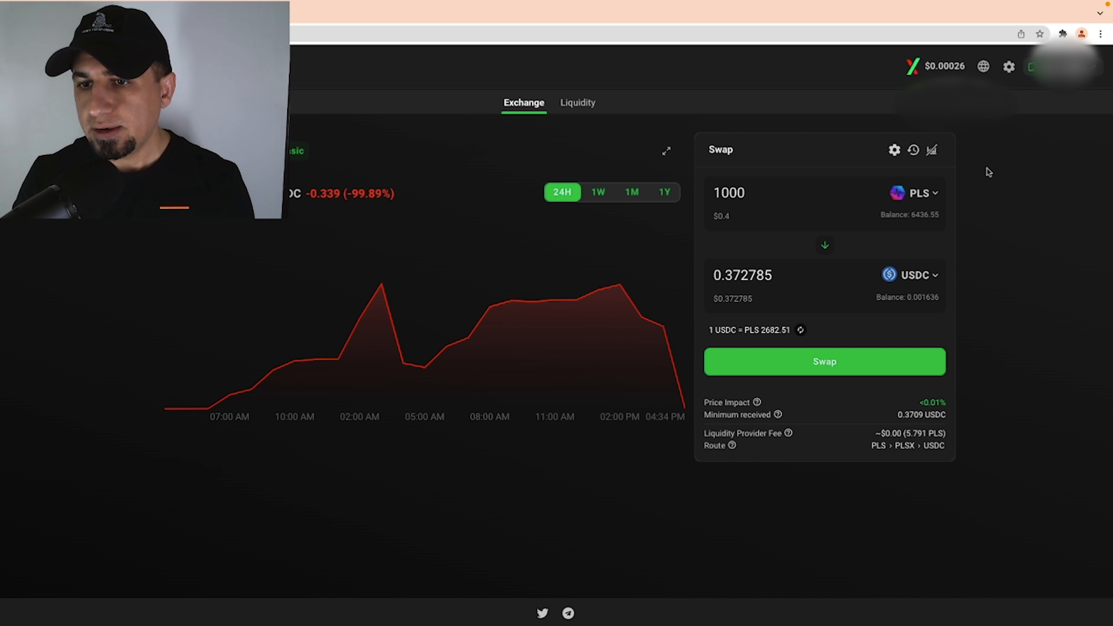
left_click(1063, 34)
left_click(970, 113)
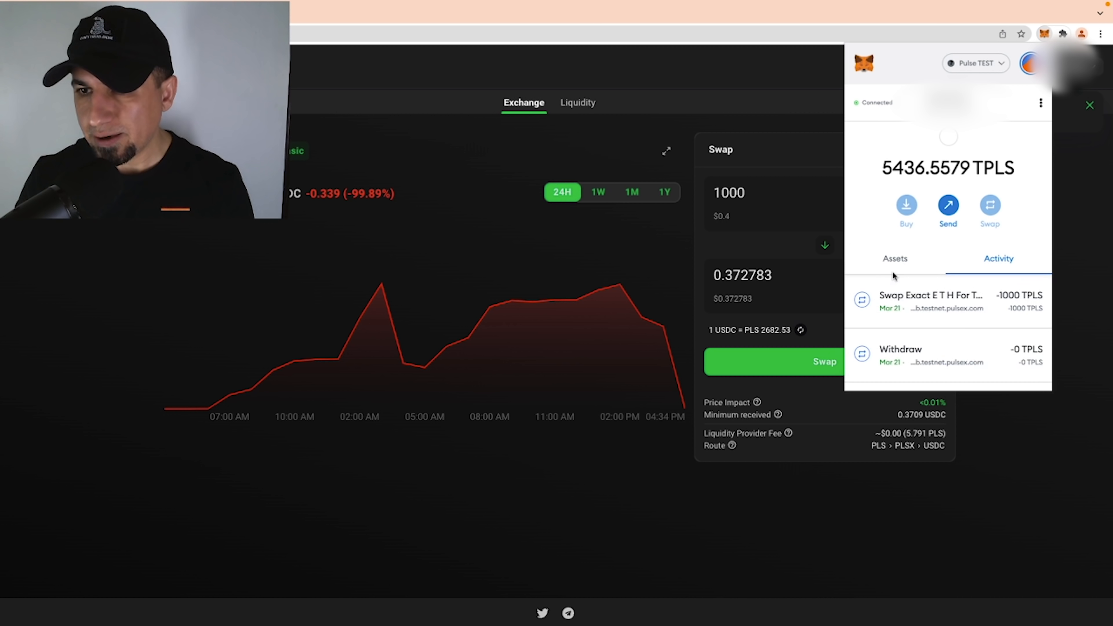
left_click(877, 261)
scroll(974, 289, "down", 3)
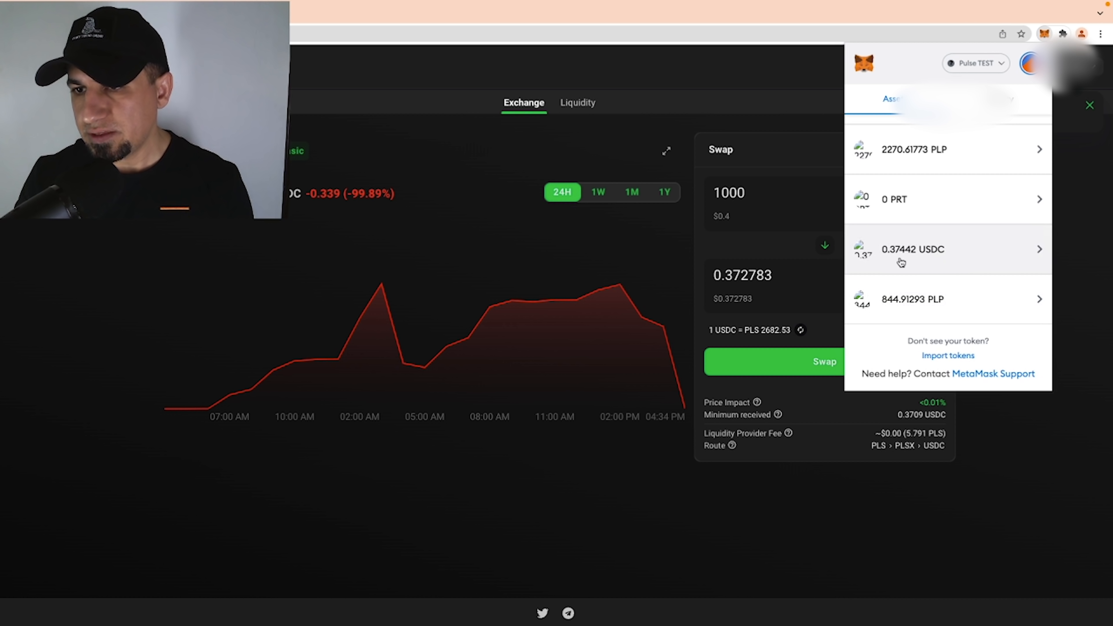
left_click(835, 184)
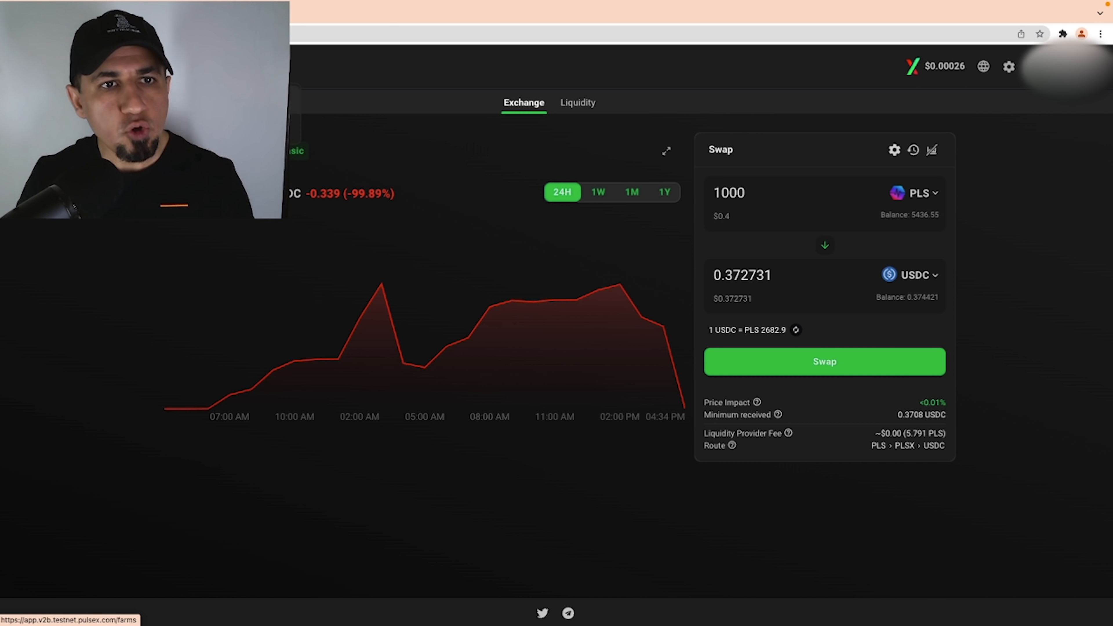
Step: Go to the Farms page and expand the USDC-PLS farm's details
left_click(228, 114)
left_click(359, 316)
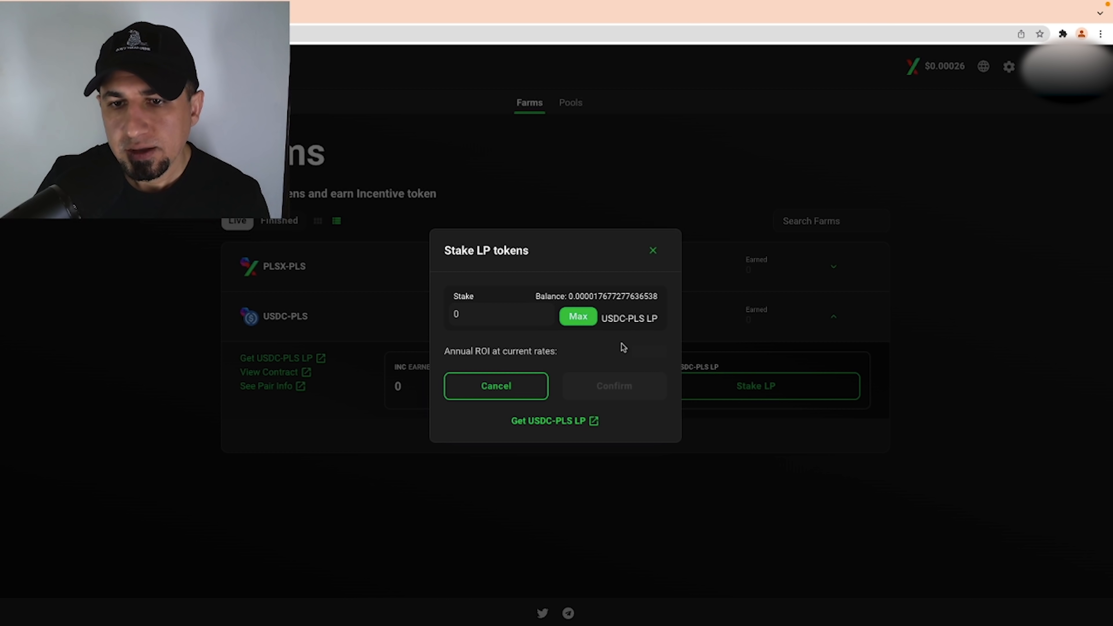
Step: Try to reach the USDC-PLS LP page from the Stake LP dialog with the maximum stake filled in
left_click(586, 320)
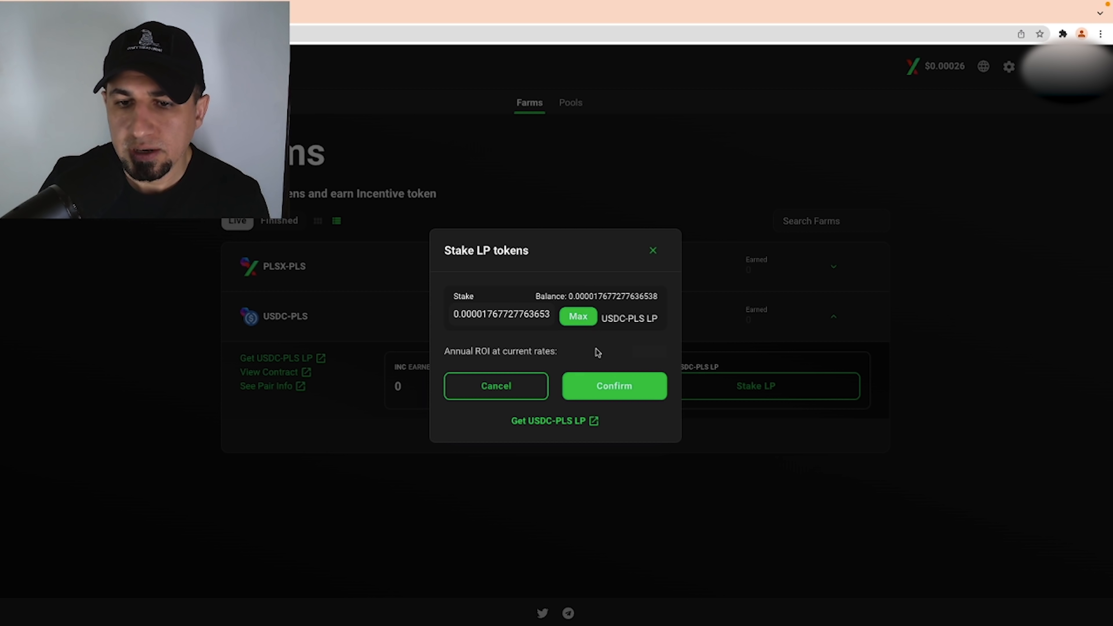
left_click(560, 422)
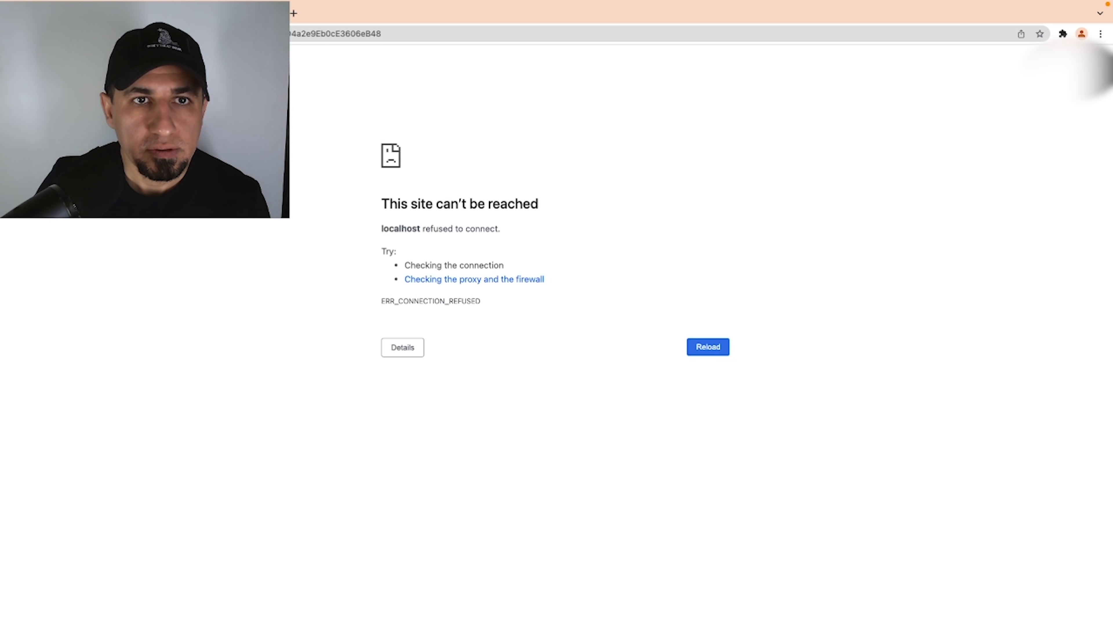
key("super+w")
left_click(509, 392)
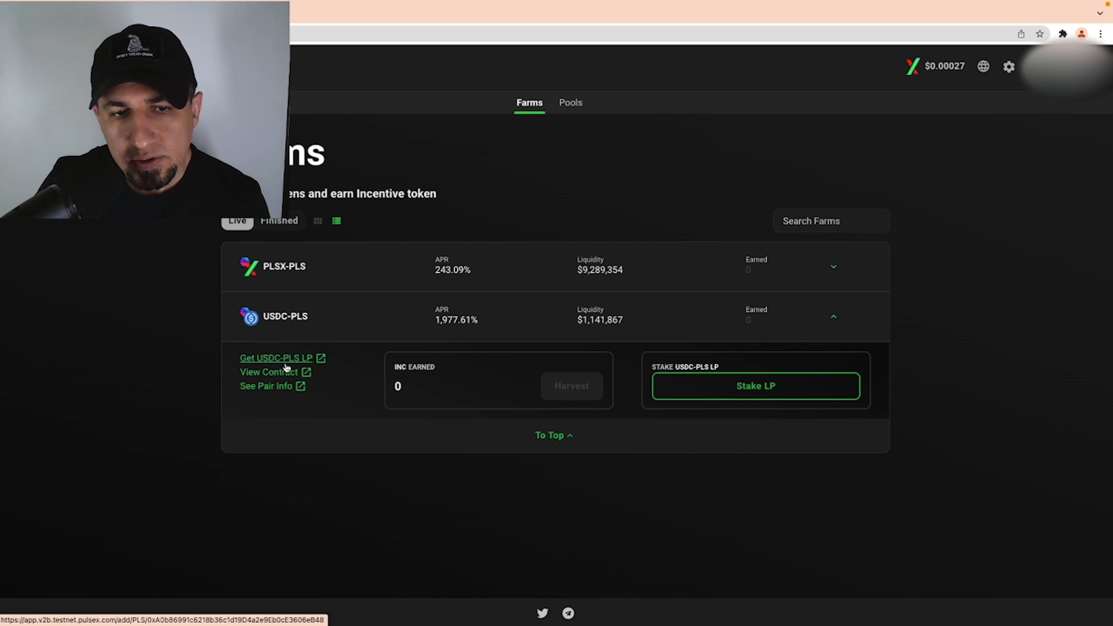
Step: Open the Add Liquidity page for the PLS and USDC pair from the USDC-PLS farm's details
left_click(308, 362)
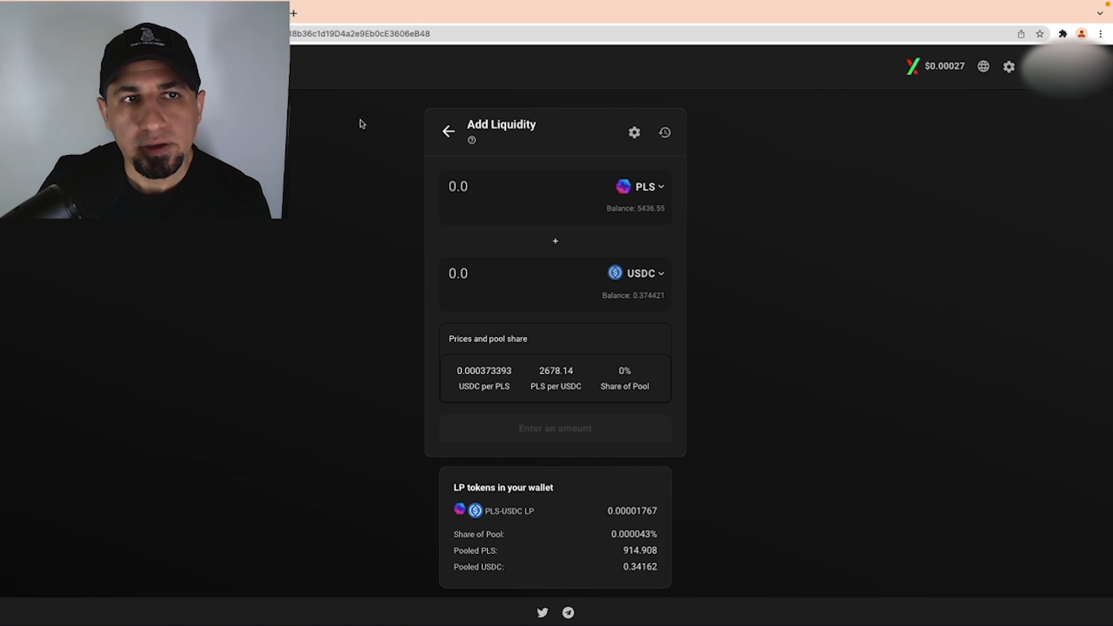
left_click(74, 13)
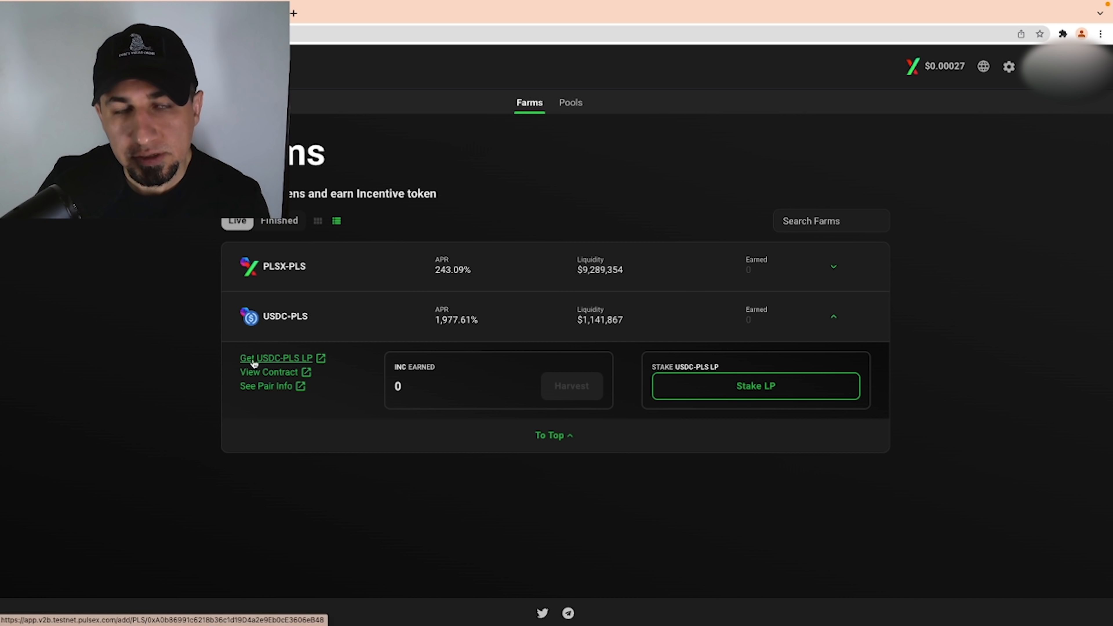
left_click(298, 363)
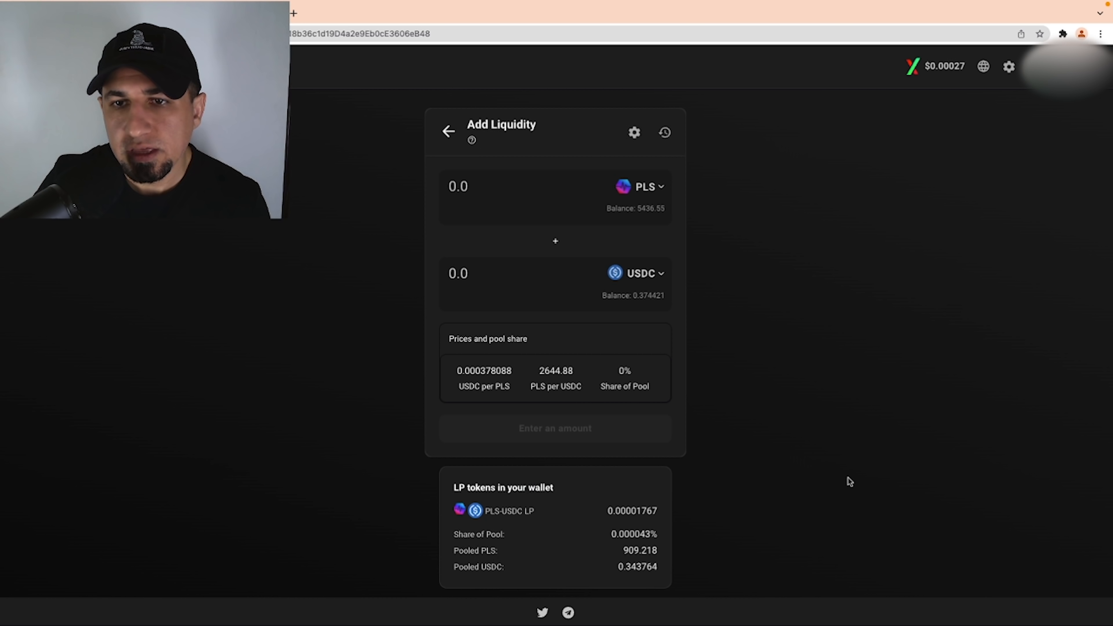
left_click(654, 188)
left_click(647, 143)
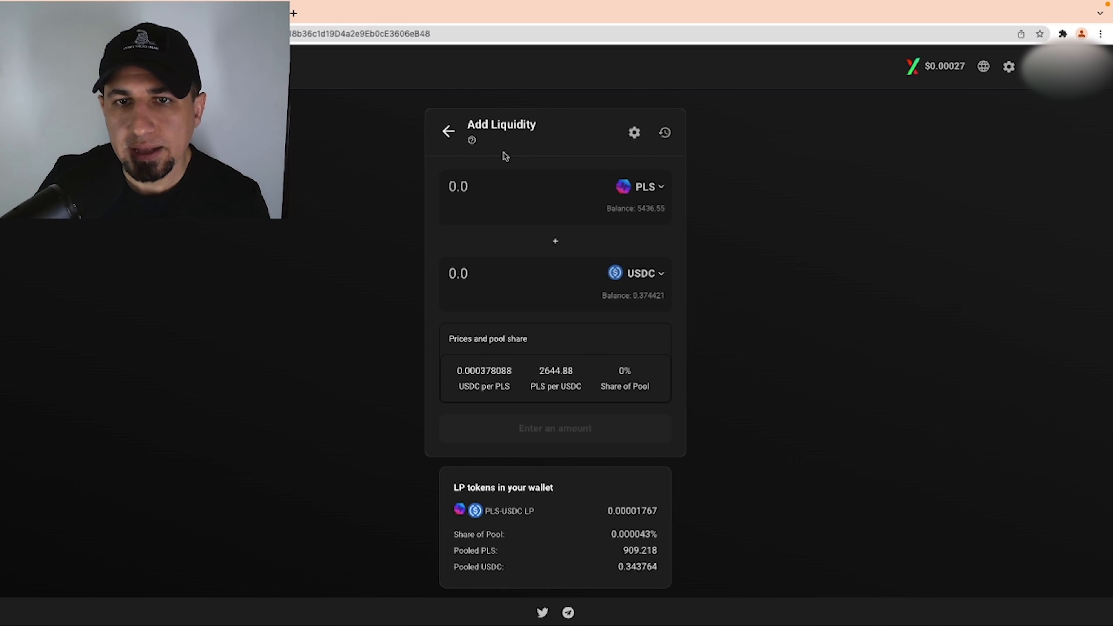
Step: Supply 900 PLS with the matching USDC amount as liquidity and confirm the transaction in the wallet
left_click(537, 215)
type("100")
key("BackSpace")
key("BackSpace")
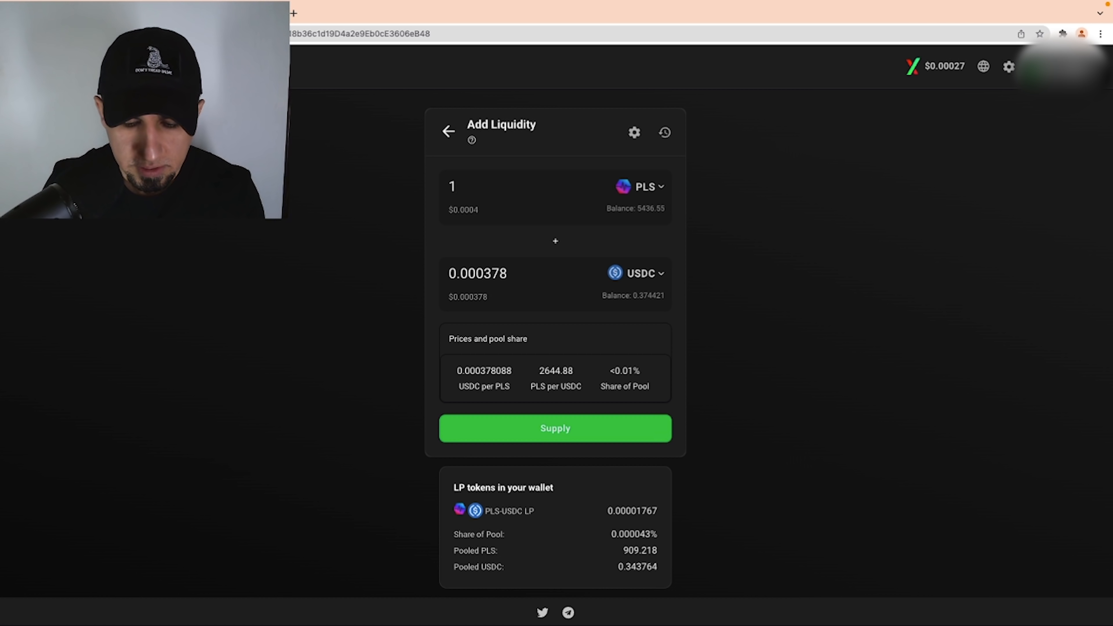
key("BackSpace")
type("900")
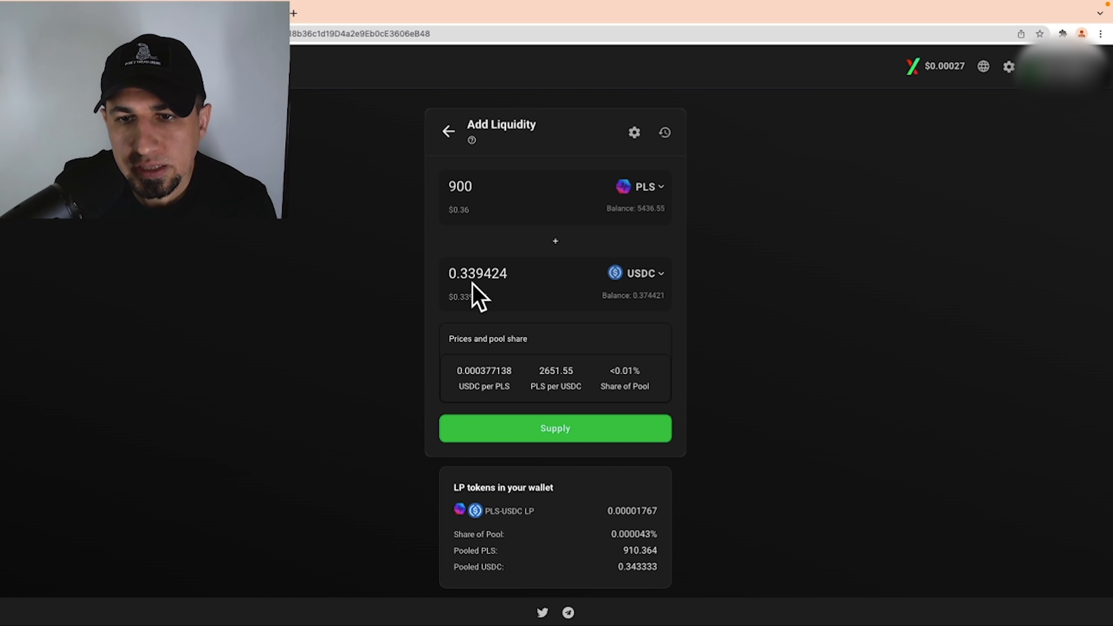
left_click(550, 434)
left_click(486, 460)
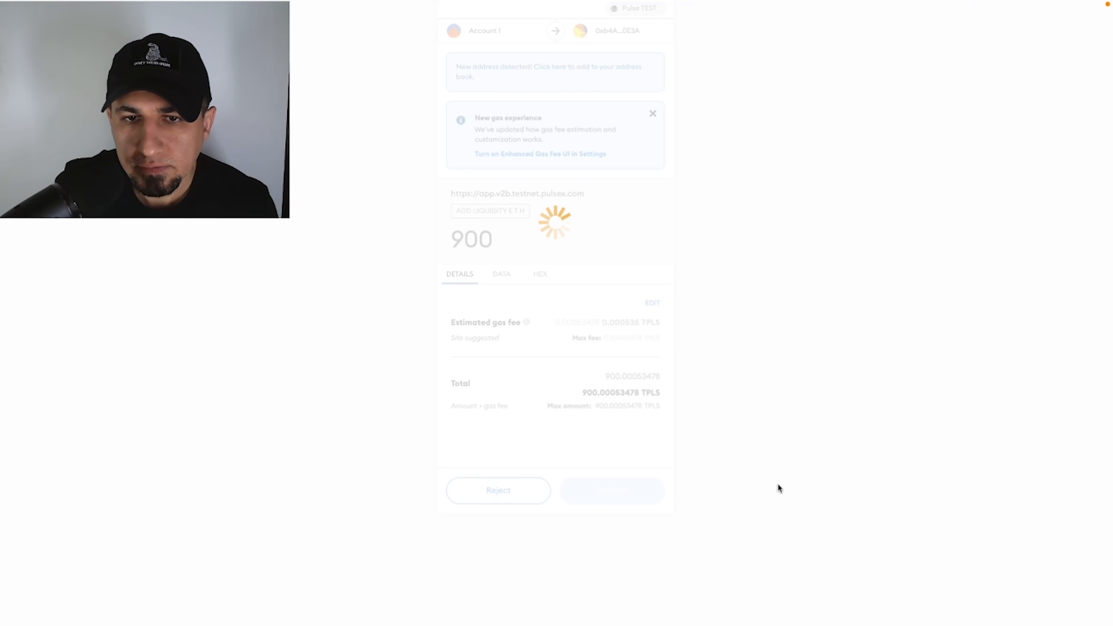
left_click(614, 490)
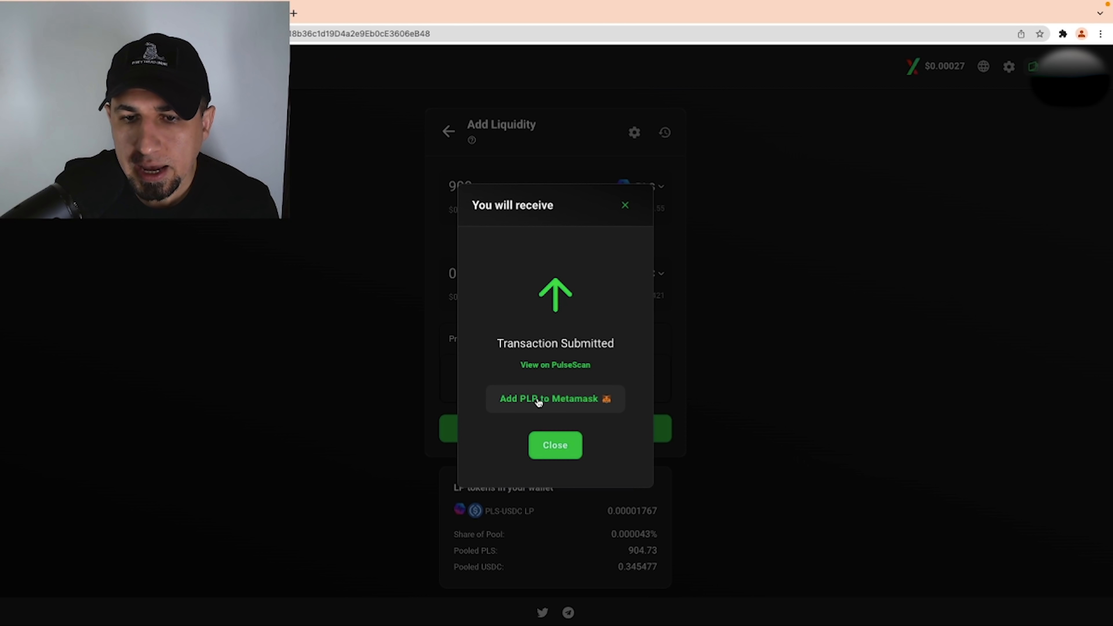
Step: Add the PLP token to MetaMask and check the PLP balances in the wallet's asset list
left_click(557, 400)
left_click(1063, 34)
left_click(938, 139)
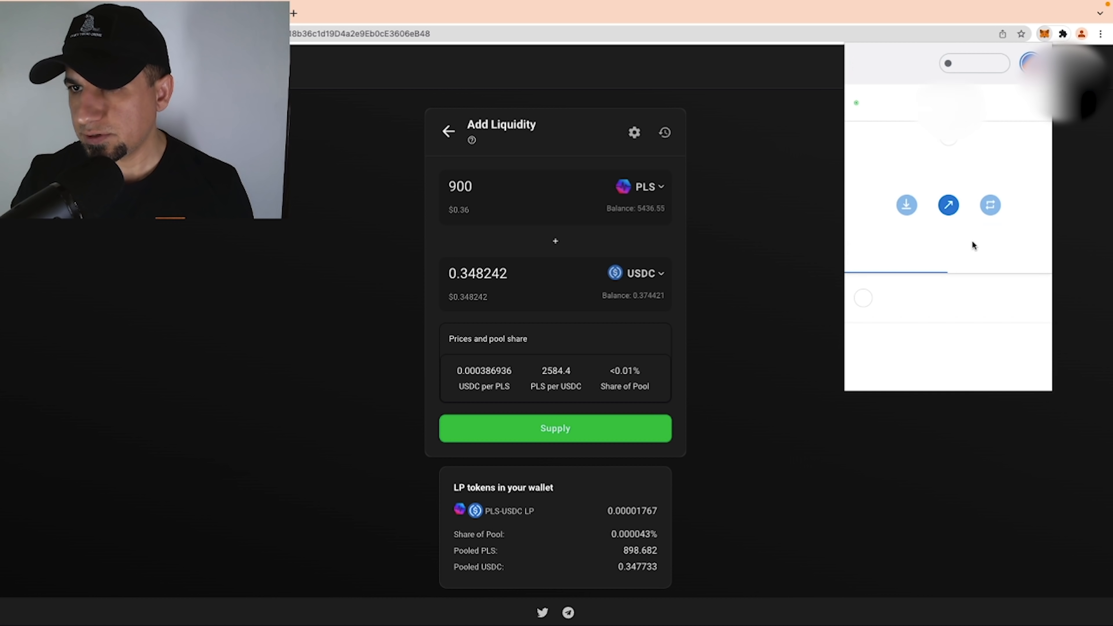
scroll(951, 248, "down", 5)
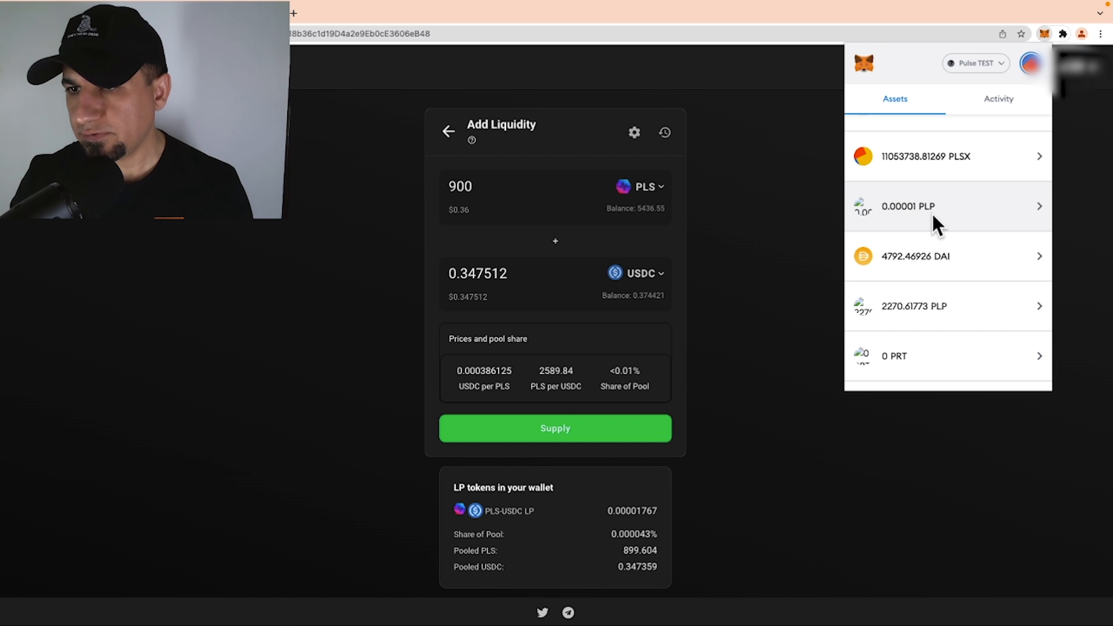
left_click(763, 203)
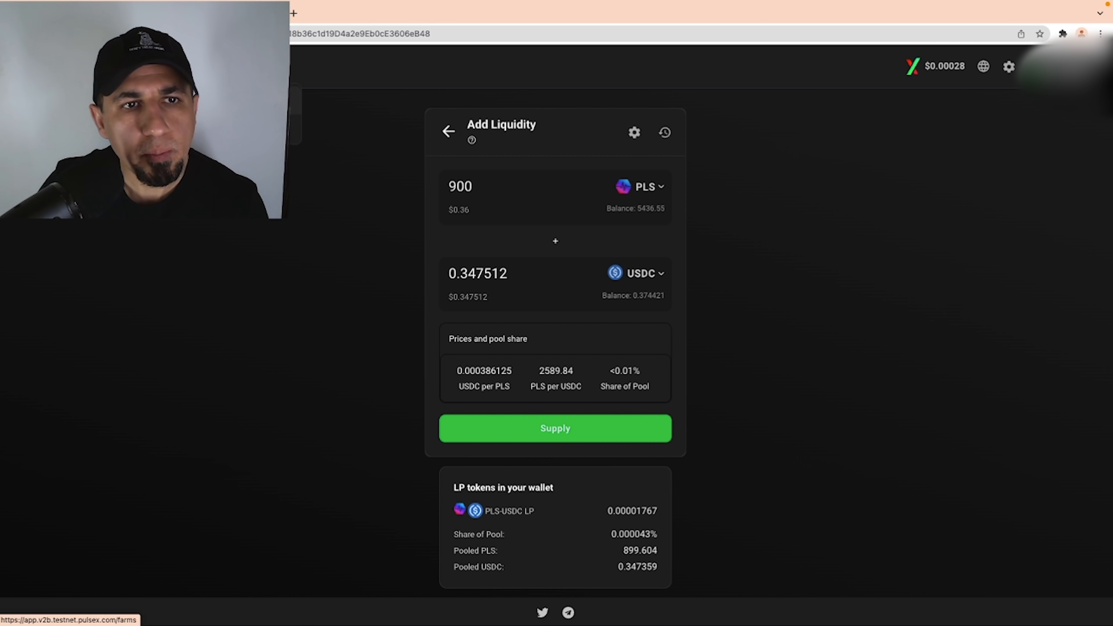
Step: Return to the Farms page, stake the maximum USDC-PLS LP amount and approve the deposit in the wallet
left_click(263, 102)
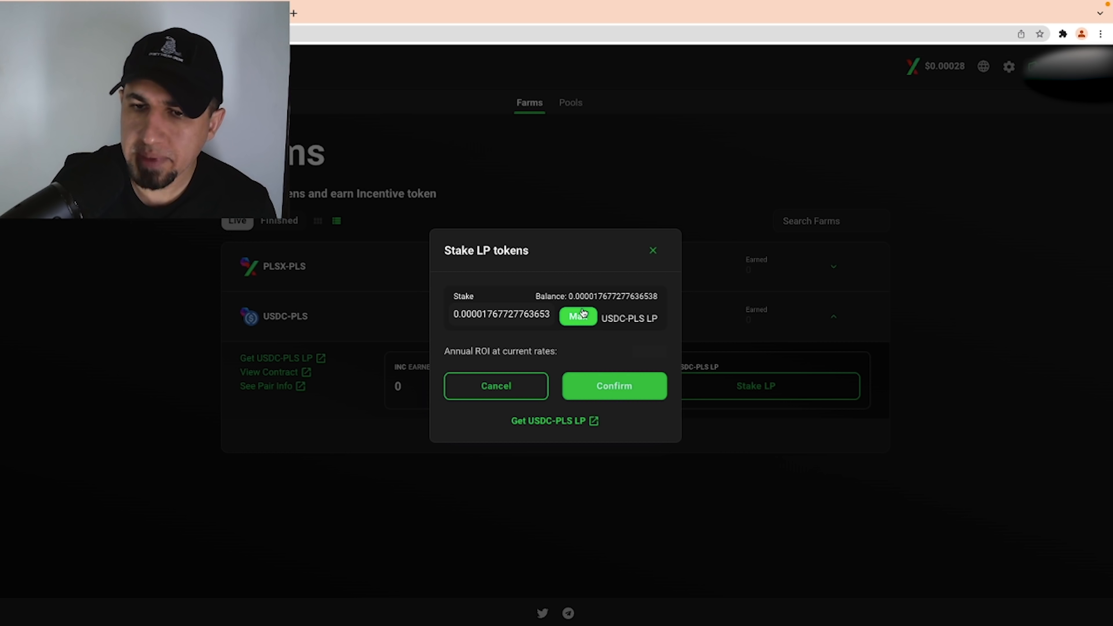
left_click(618, 393)
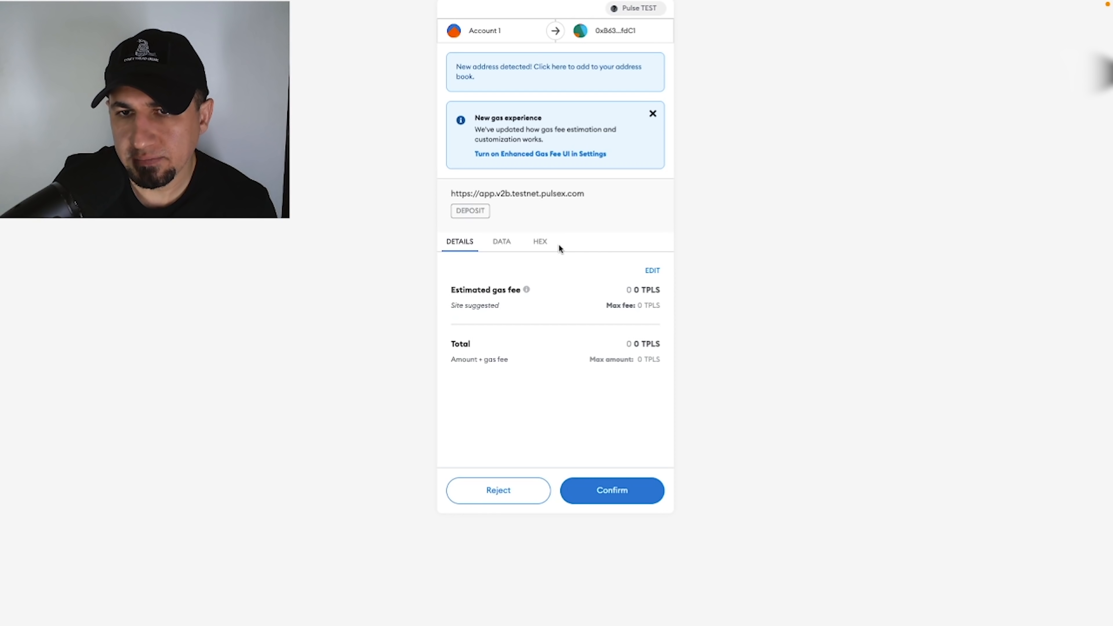
left_click(615, 491)
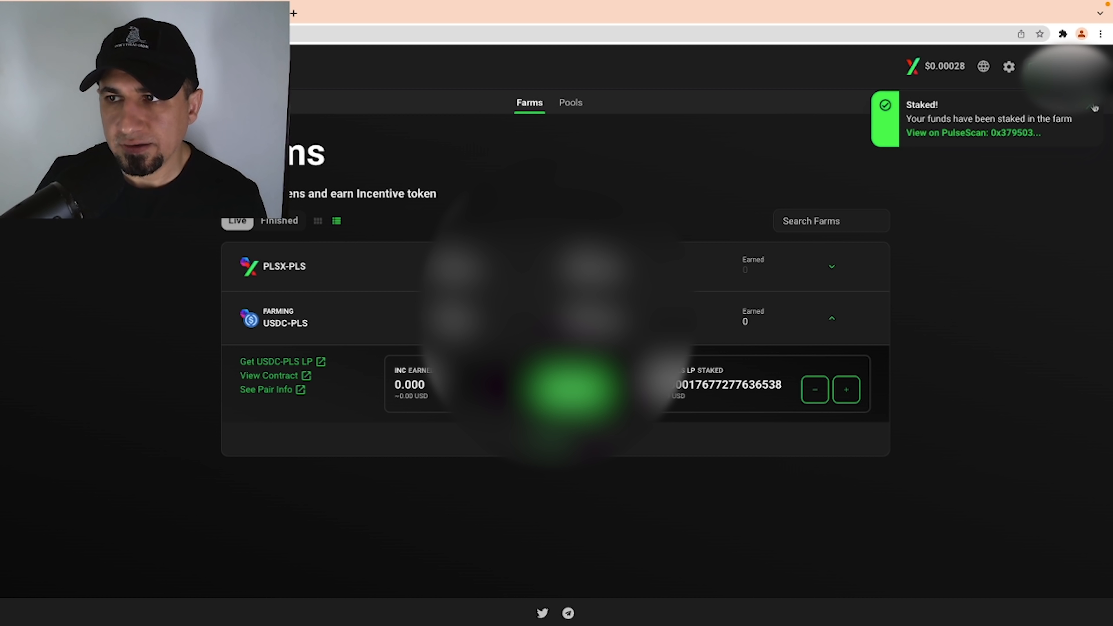
left_click(1094, 108)
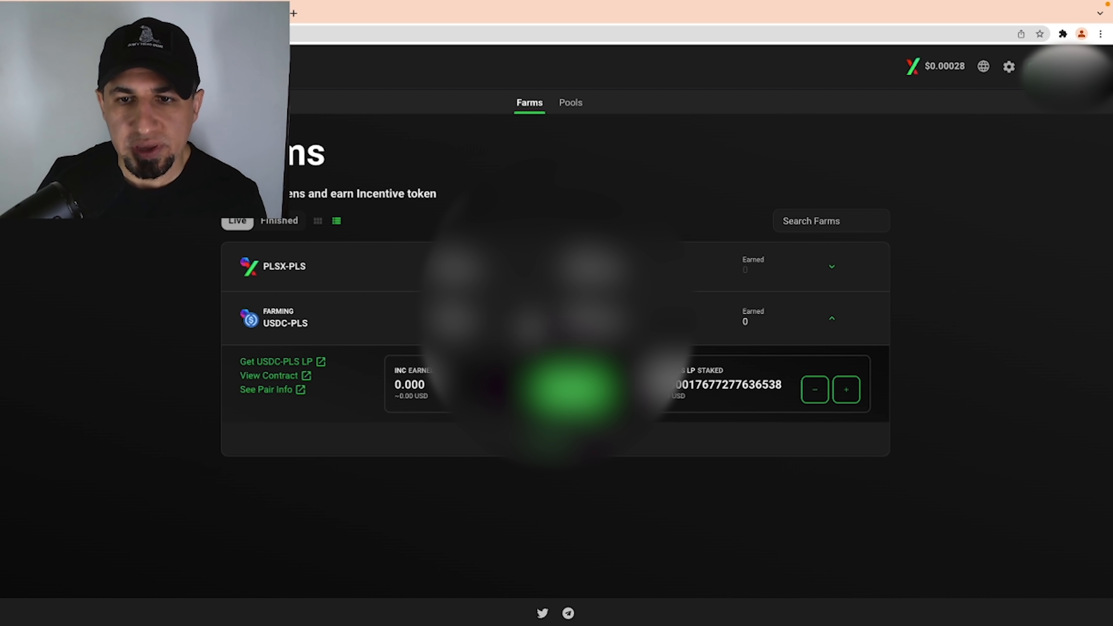
Step: Expand the PLSX-PLS farm, stake the maximum PLSX-PLS LP amount and approve the deposit in the wallet
left_click(457, 275)
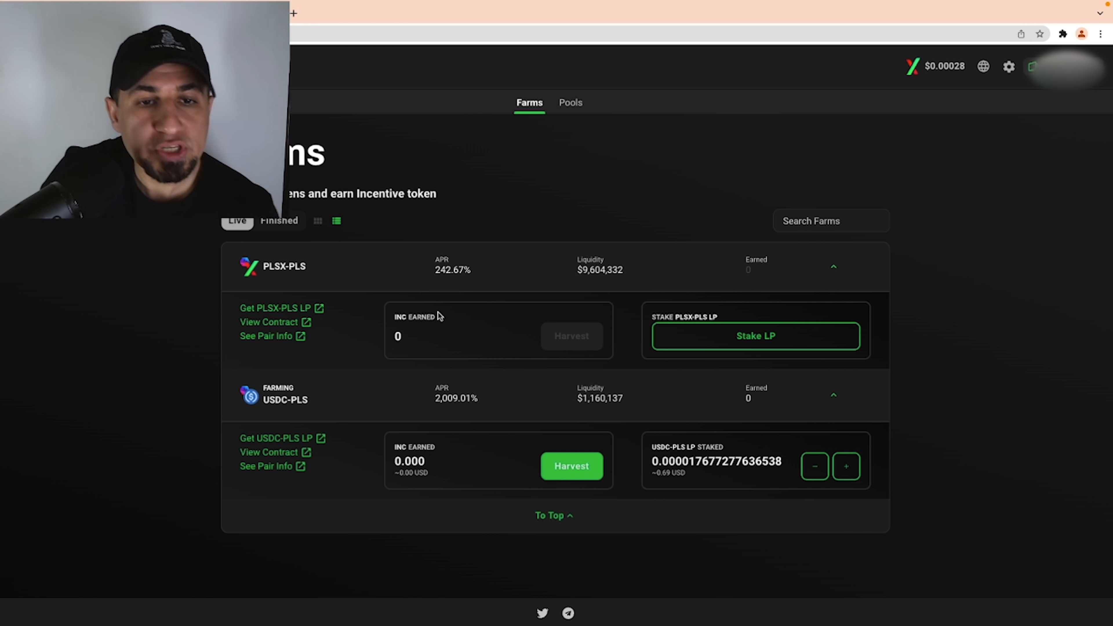
left_click(746, 339)
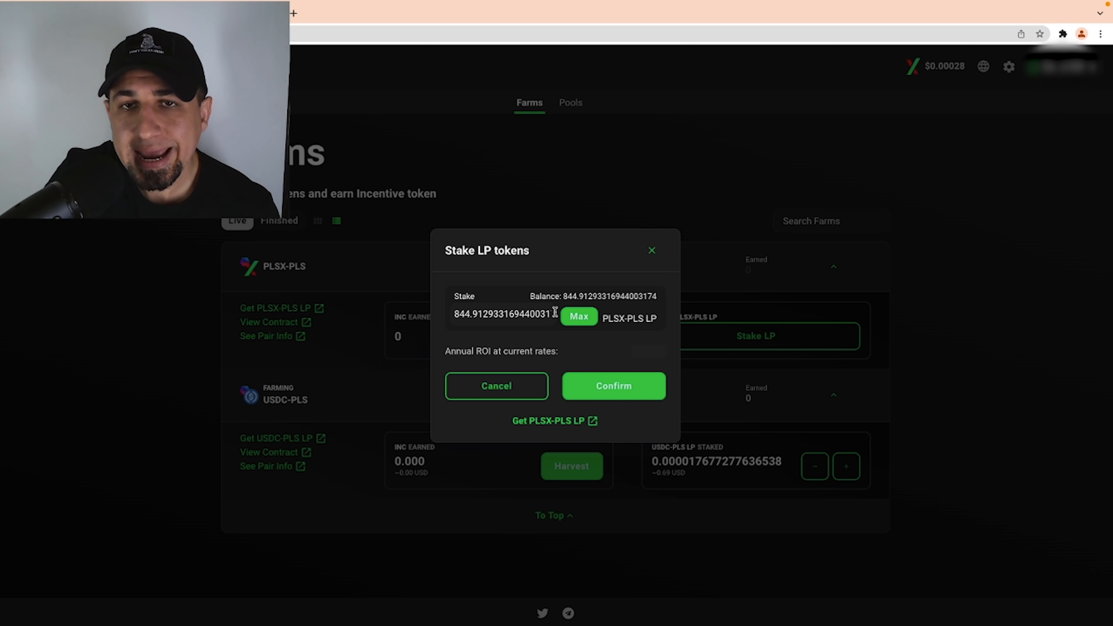
left_click(652, 251)
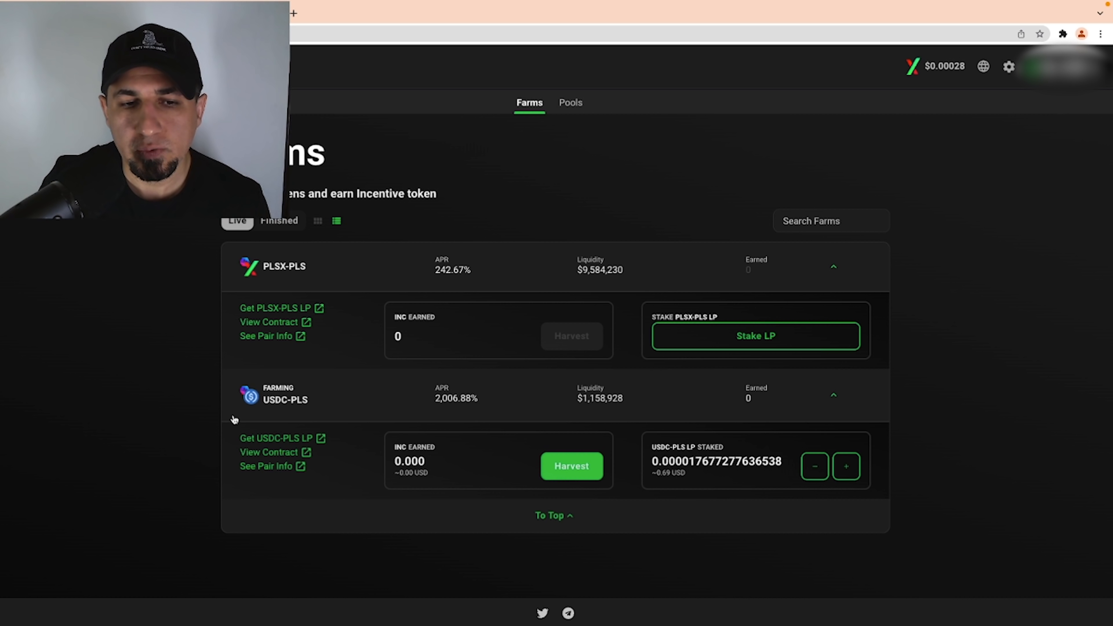
left_click(716, 337)
left_click(579, 316)
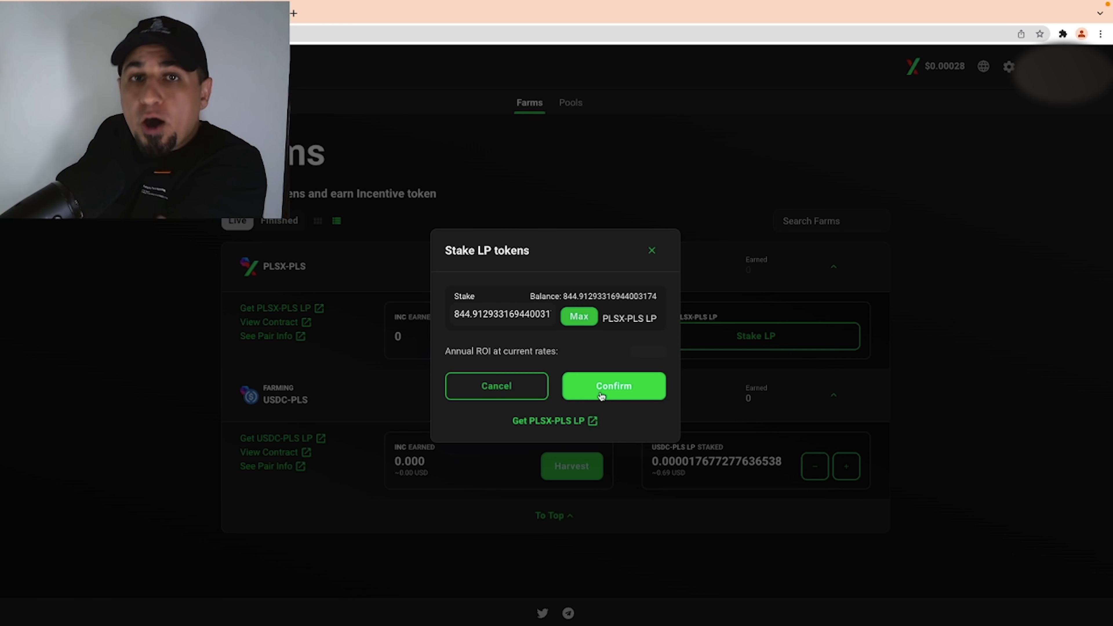
left_click(605, 398)
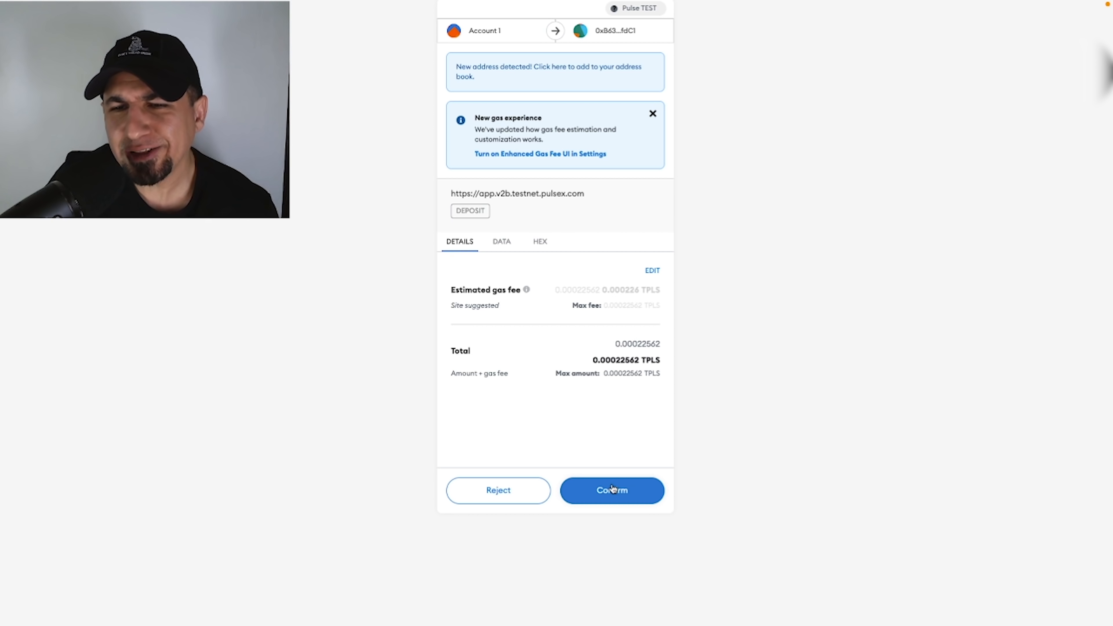
left_click(613, 489)
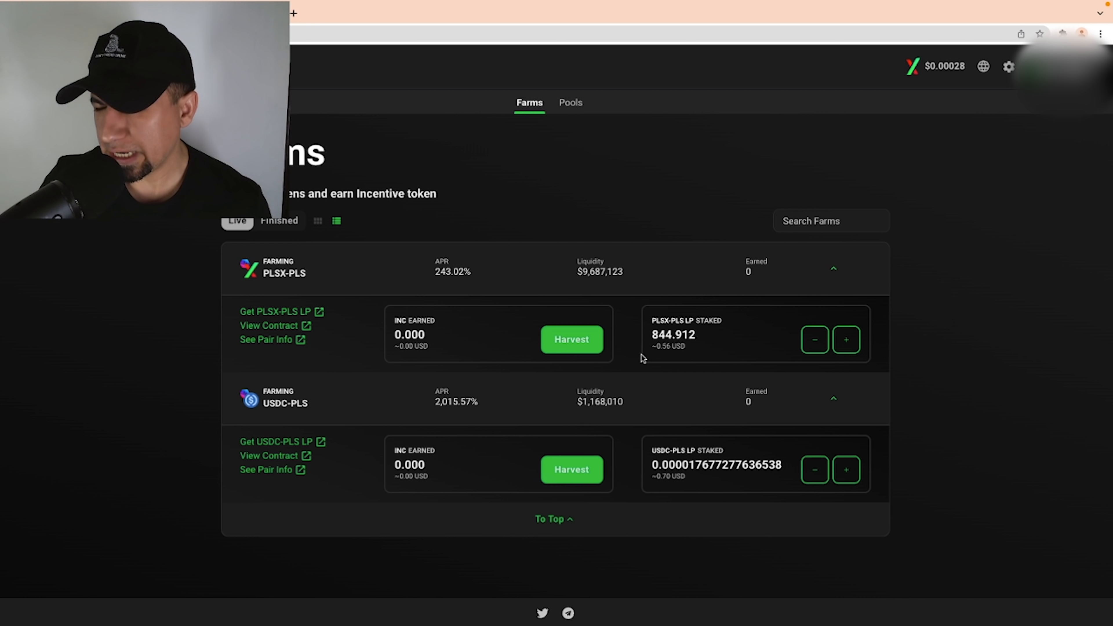
Step: View the Pools page and the PRT Collect dialog for the Earn PRT pool, leaving the reward uncollected
left_click(570, 104)
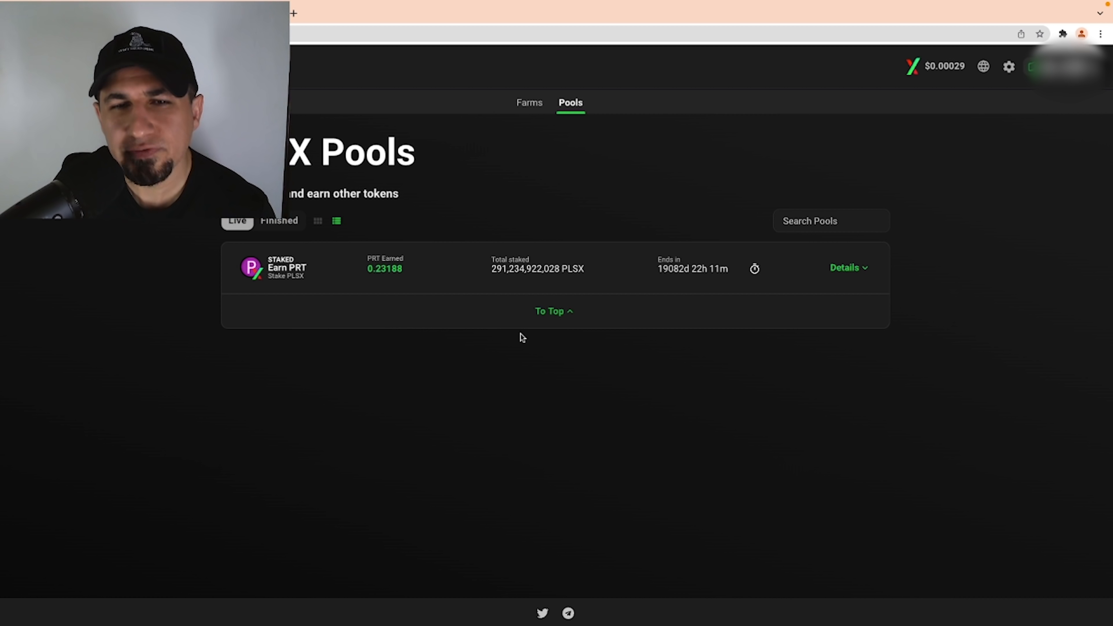
left_click(398, 269)
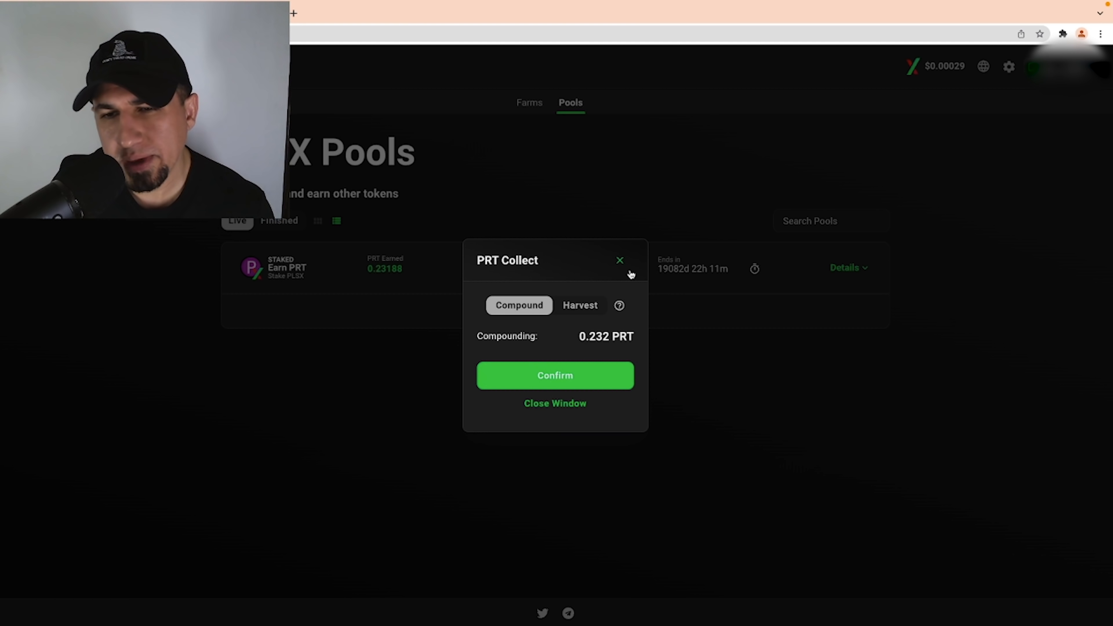
left_click(620, 260)
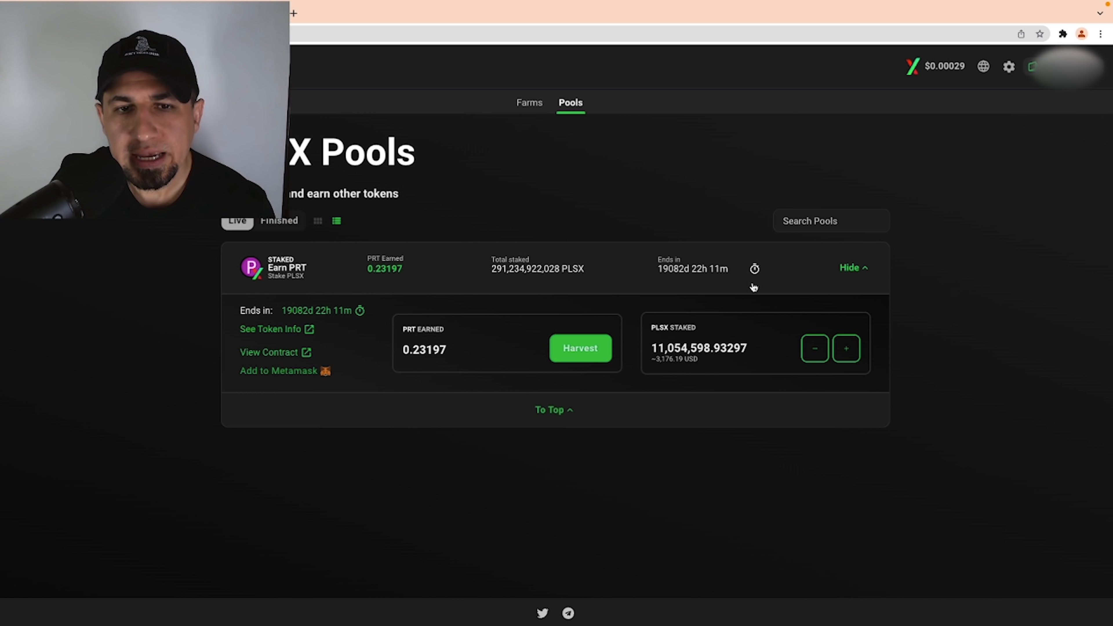
Step: Harvest the PRT earned in the Earn PRT pool and confirm the transaction in the wallet
left_click(496, 270)
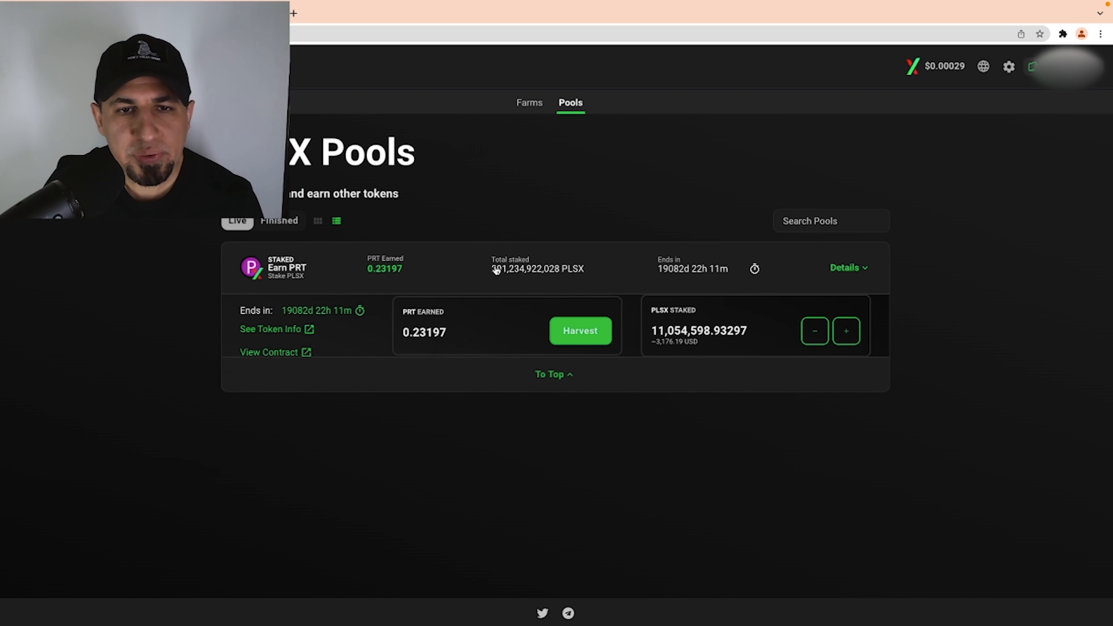
left_click(519, 271)
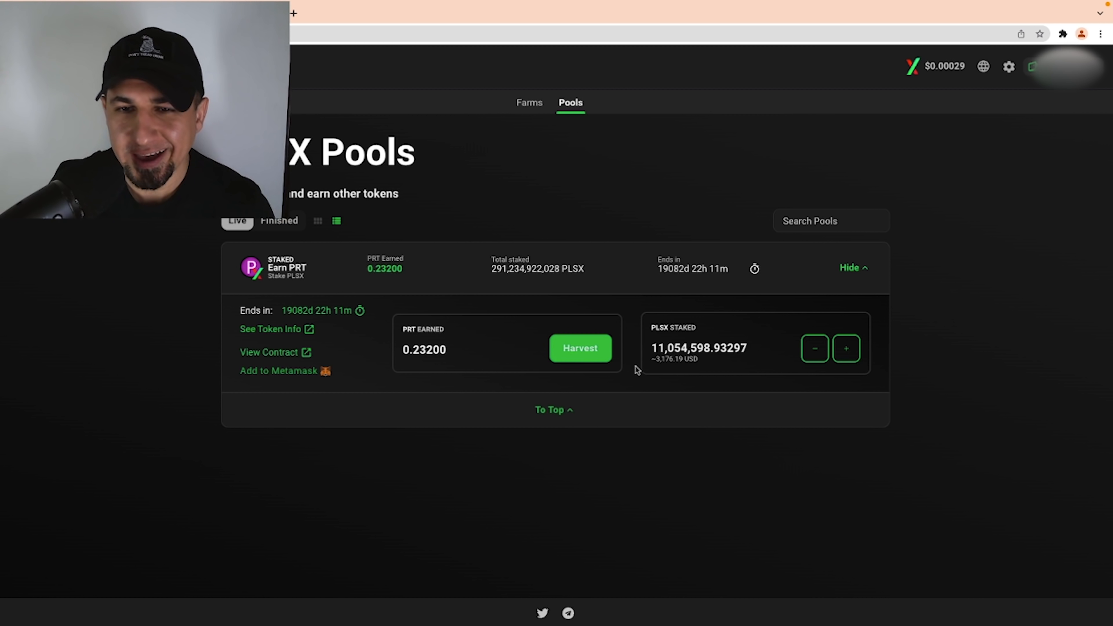
left_click(578, 360)
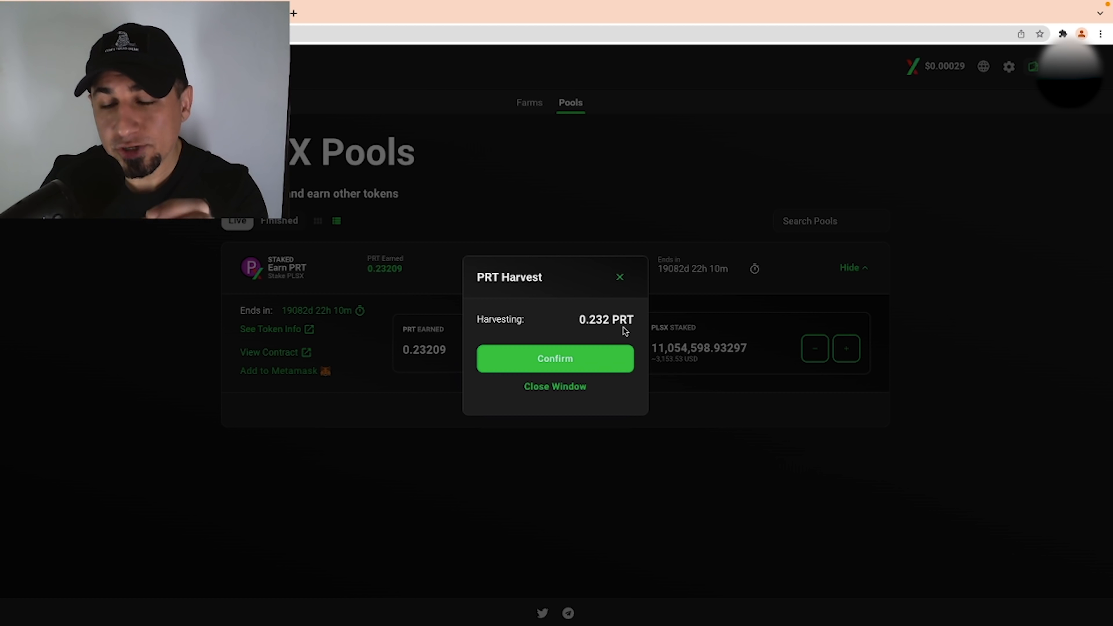
left_click(569, 362)
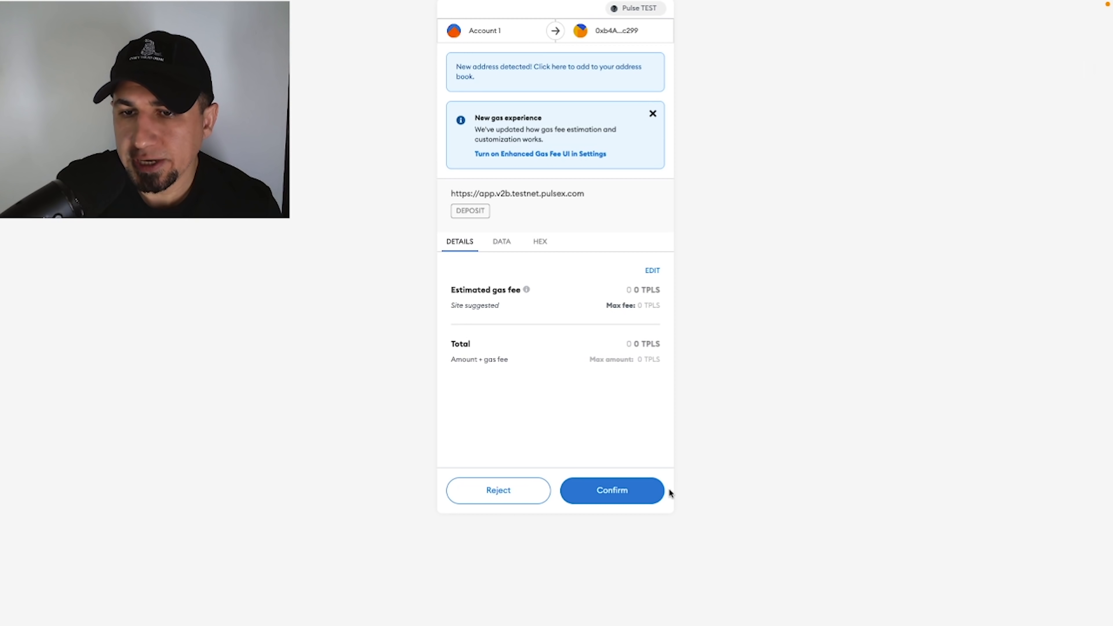
left_click(631, 492)
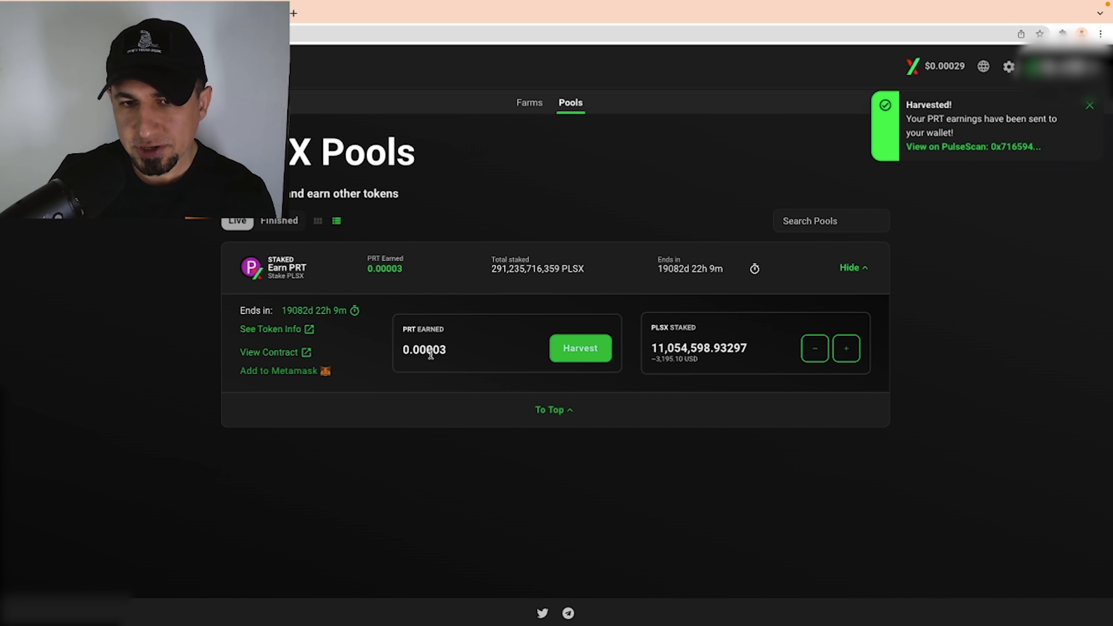
Step: Check the remaining PRT earned in the pool and the PRT balance in MetaMask's asset list
left_click_drag(404, 349, 441, 349)
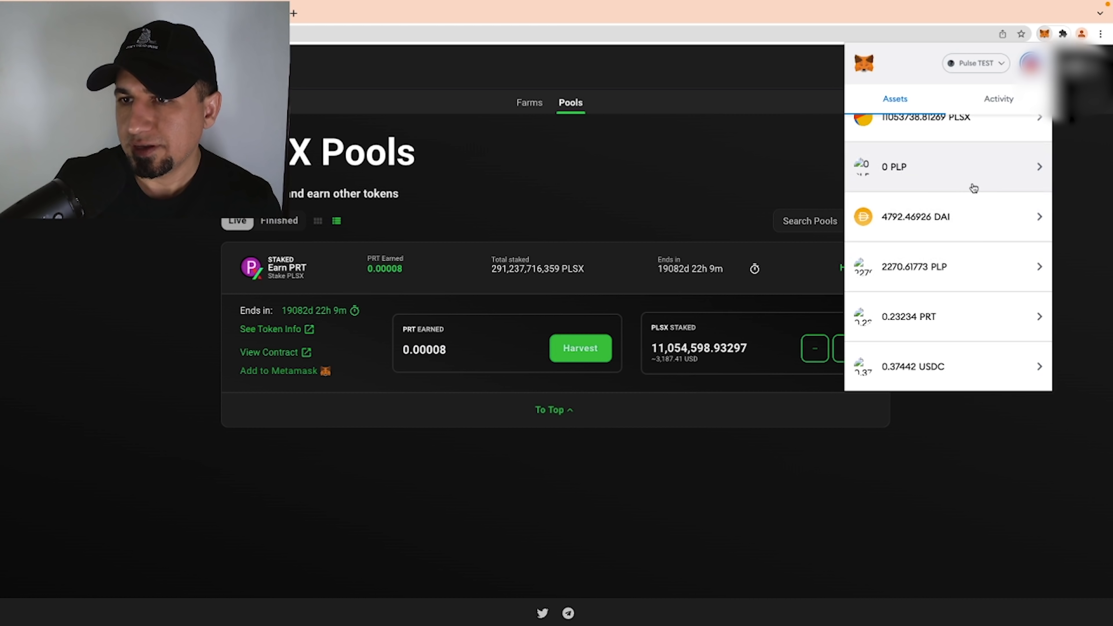
scroll(966, 311, "down", 1)
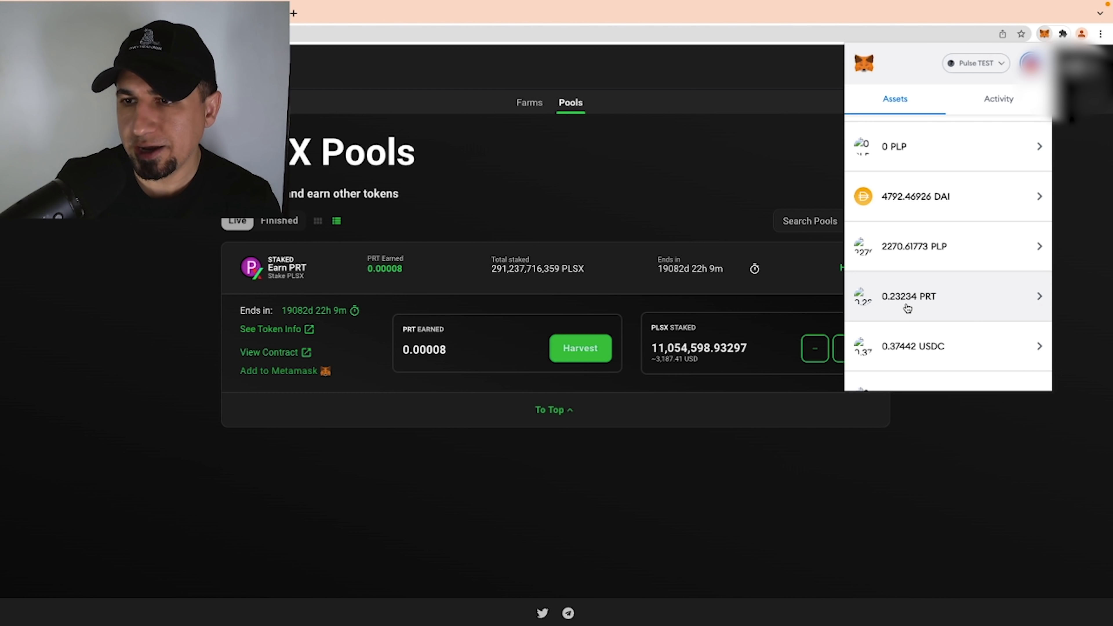
left_click(729, 181)
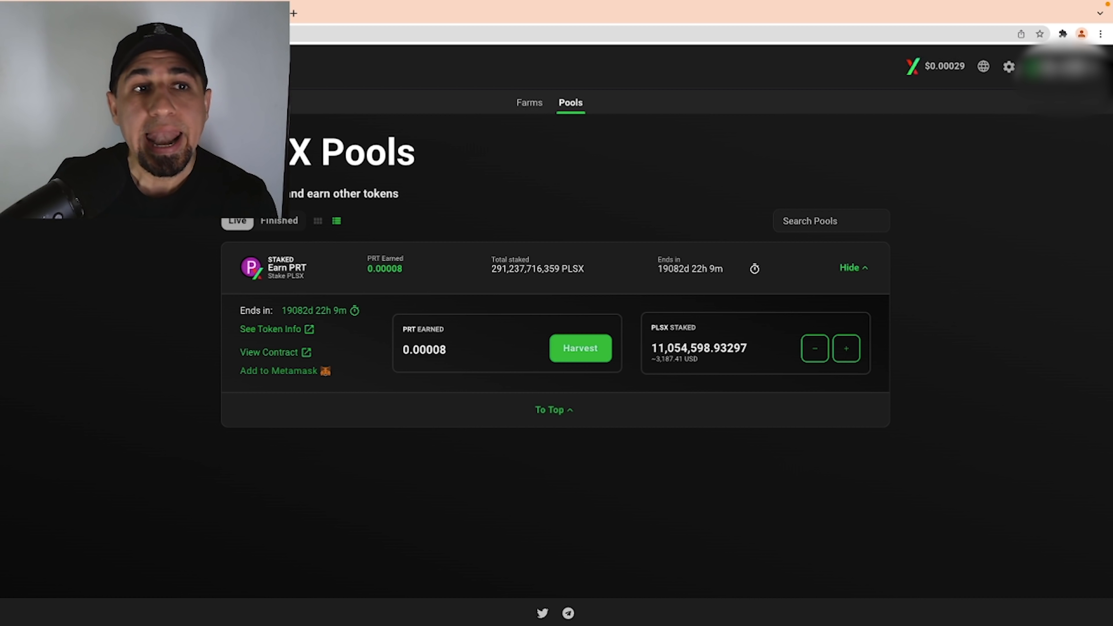
Step: Open the Exchange page's swap form and look through the input-token list for PRT
left_click(131, 67)
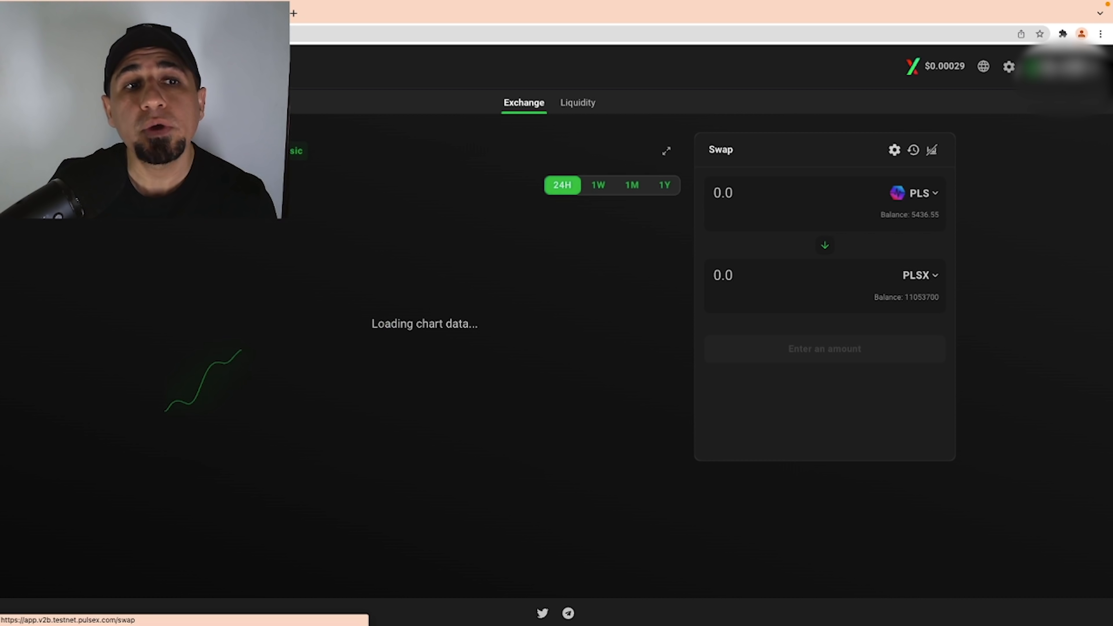
left_click(920, 193)
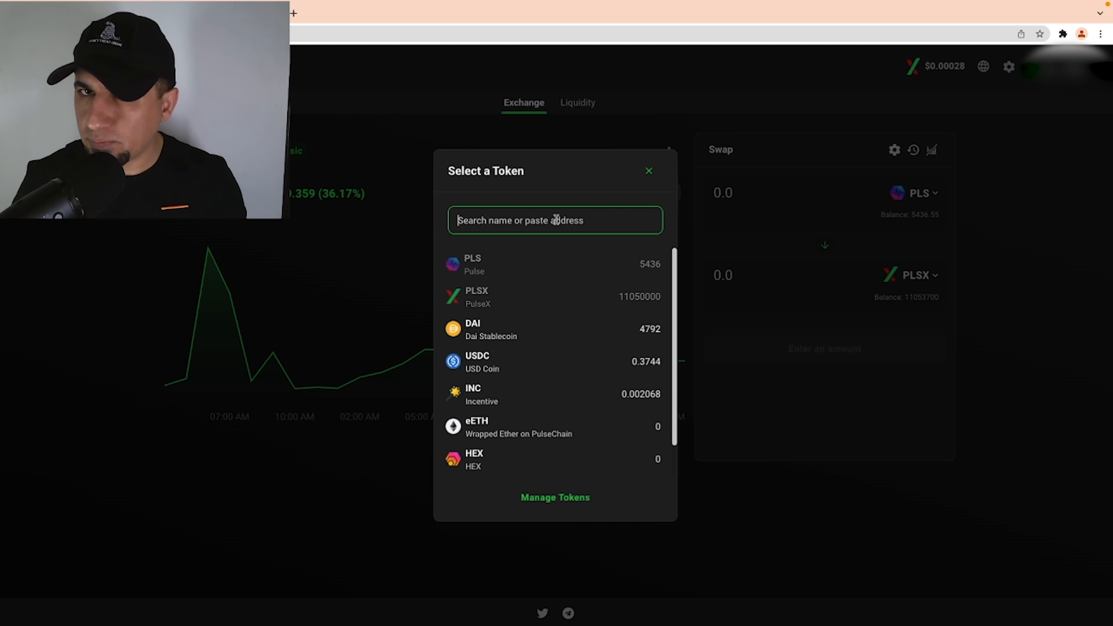
scroll(599, 351, "down", 1)
scroll(495, 424, "up", 1)
scroll(493, 312, "down", 1)
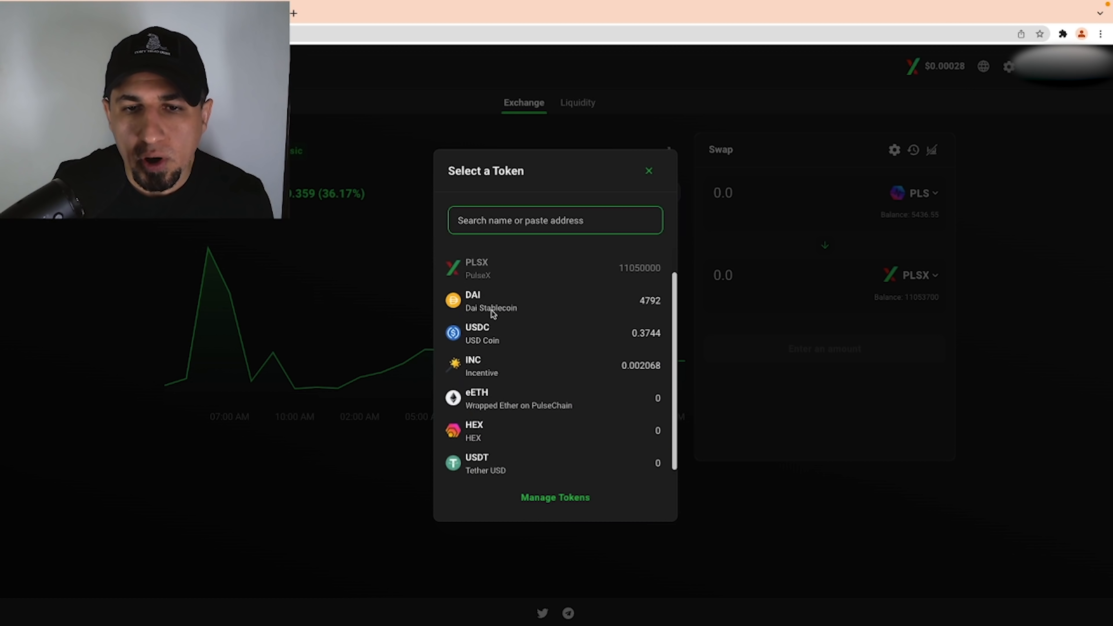
scroll(494, 314, "down", 1)
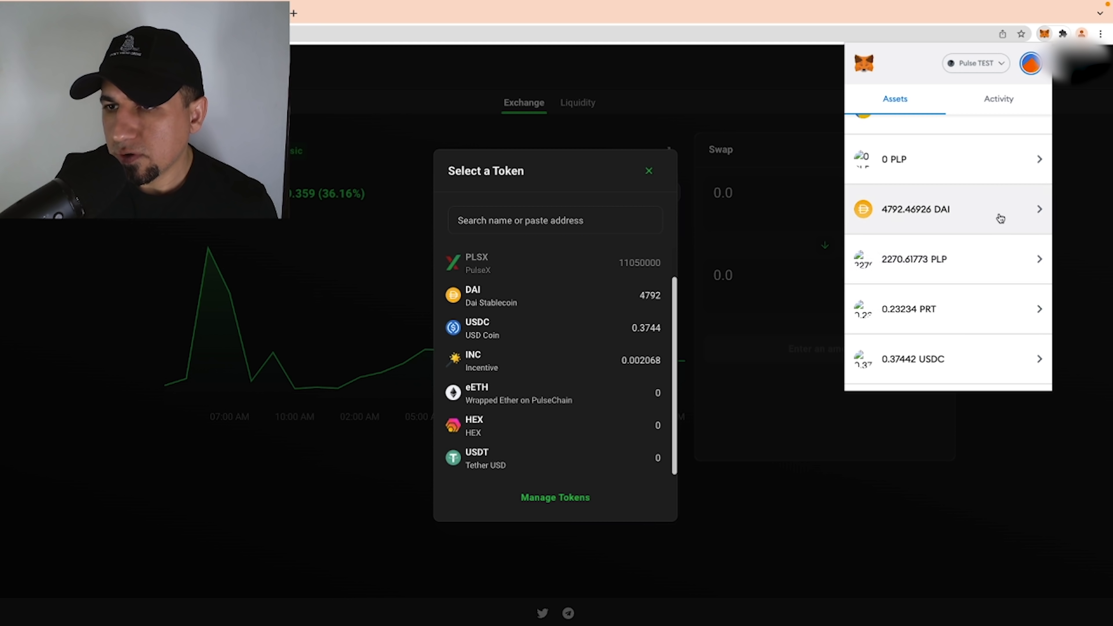
Step: View the PRT asset in the explorer from MetaMask, copy its contract address from the URL and return to the token selector
left_click(988, 310)
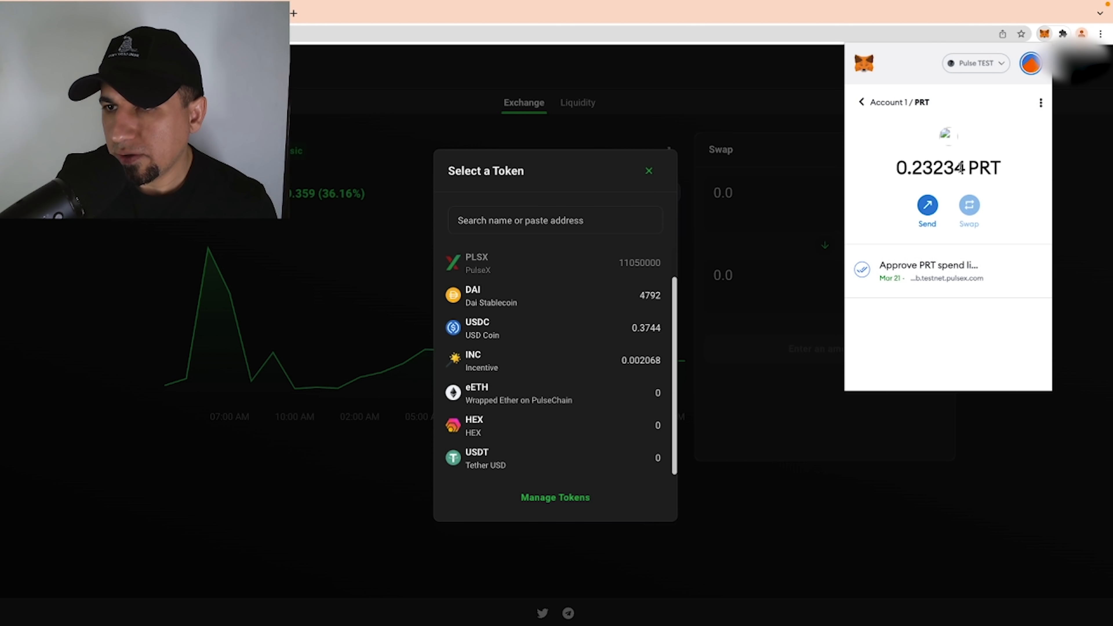
left_click(1041, 106)
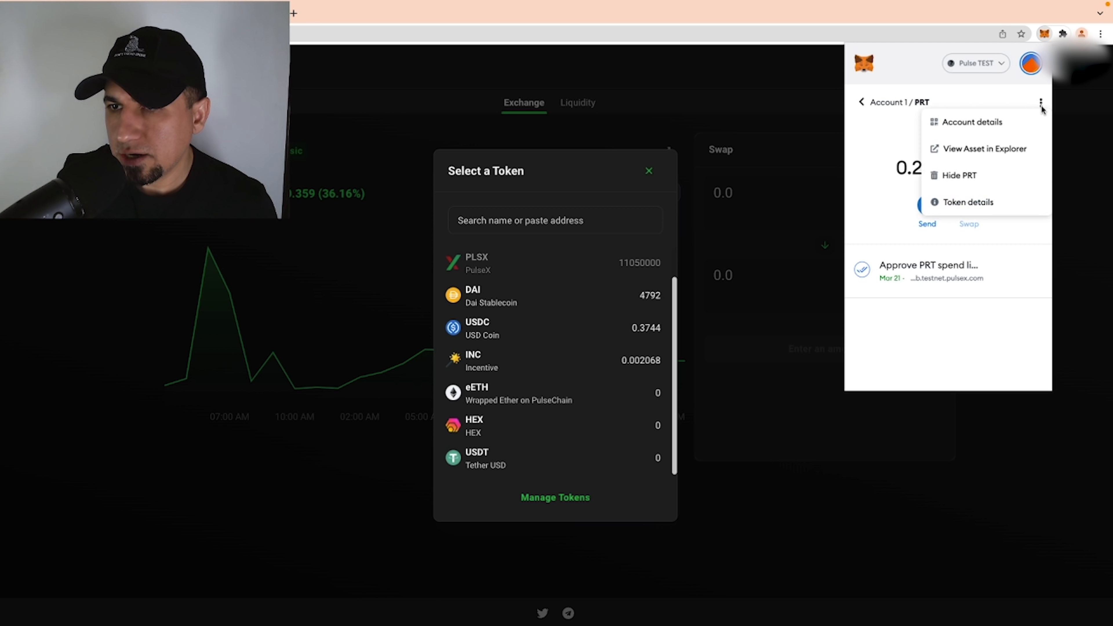
left_click(1002, 150)
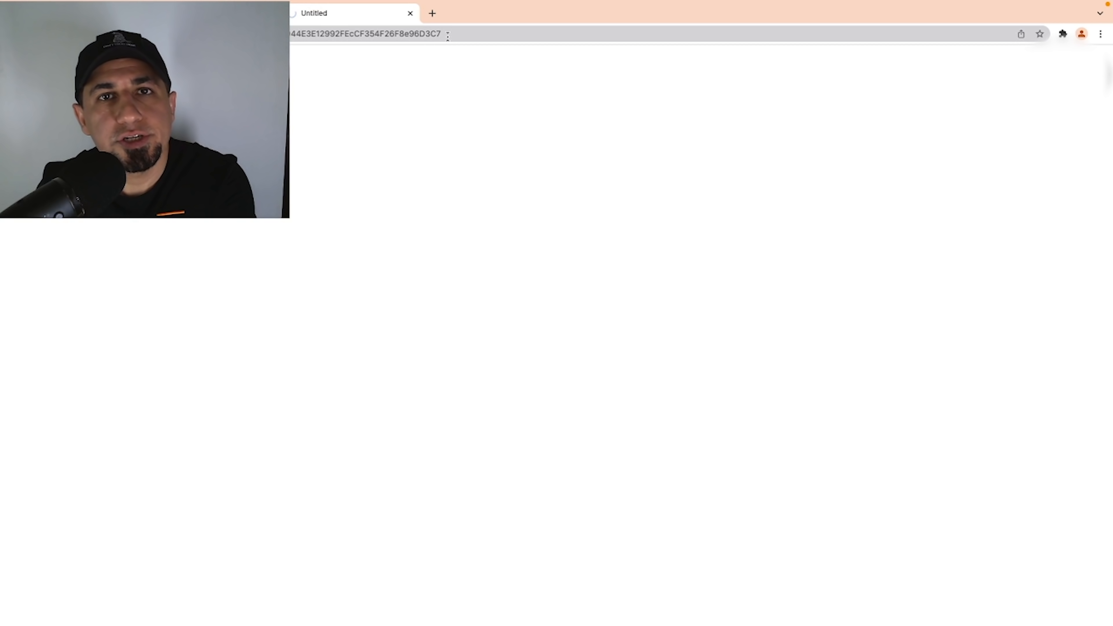
left_click_drag(447, 35, 287, 33)
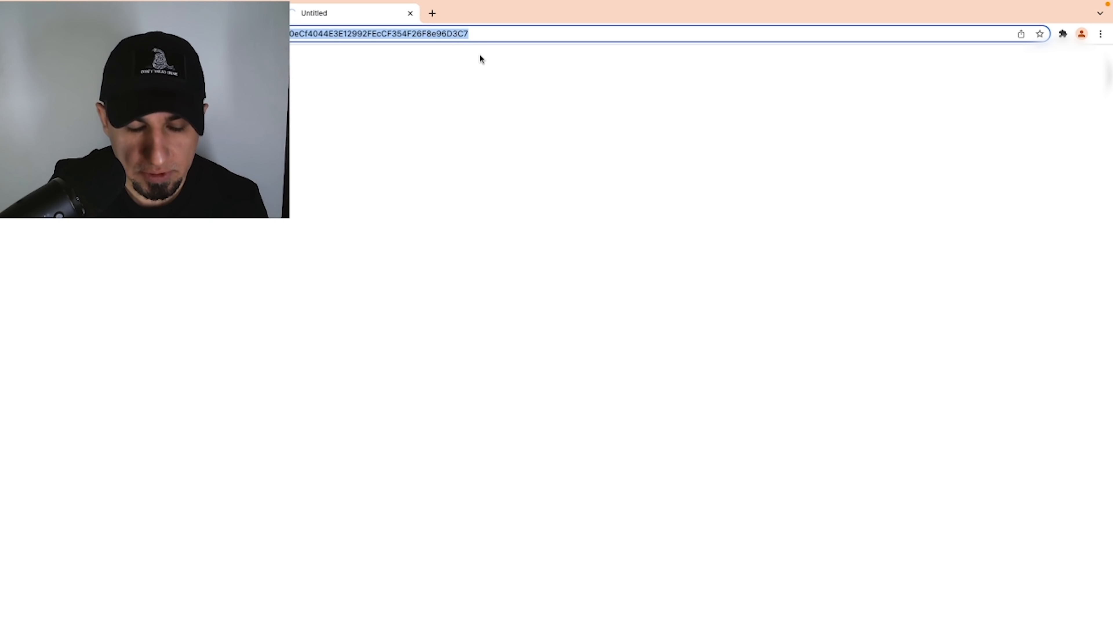
left_click(411, 13)
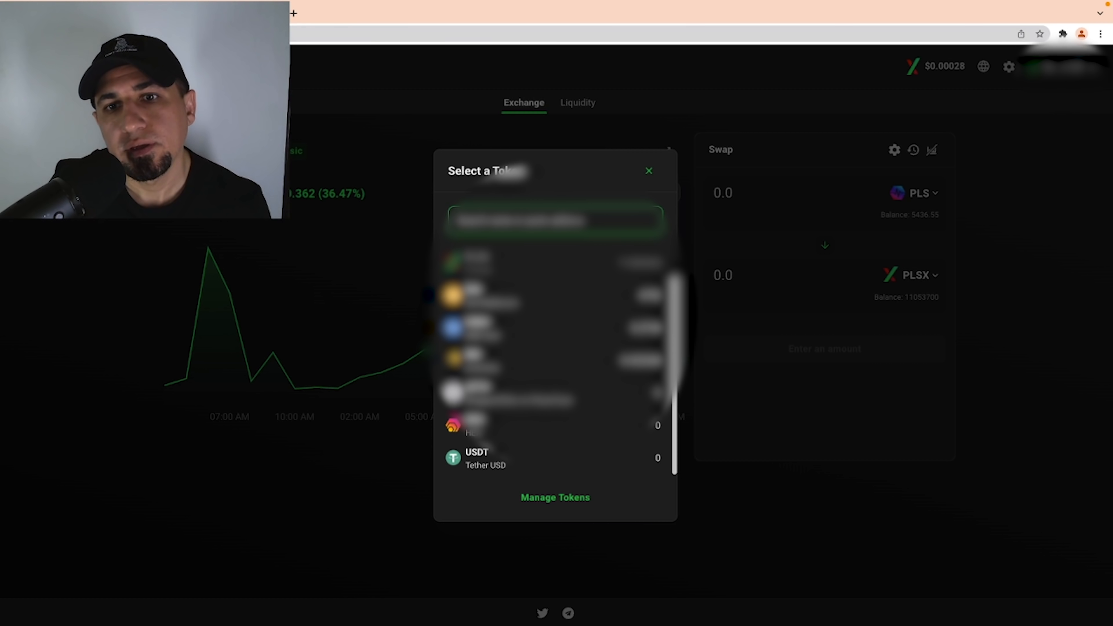
Step: Find PRT by its copied contract address and import it as the swap's input token, accepting the risk notice
key("ctrl+v")
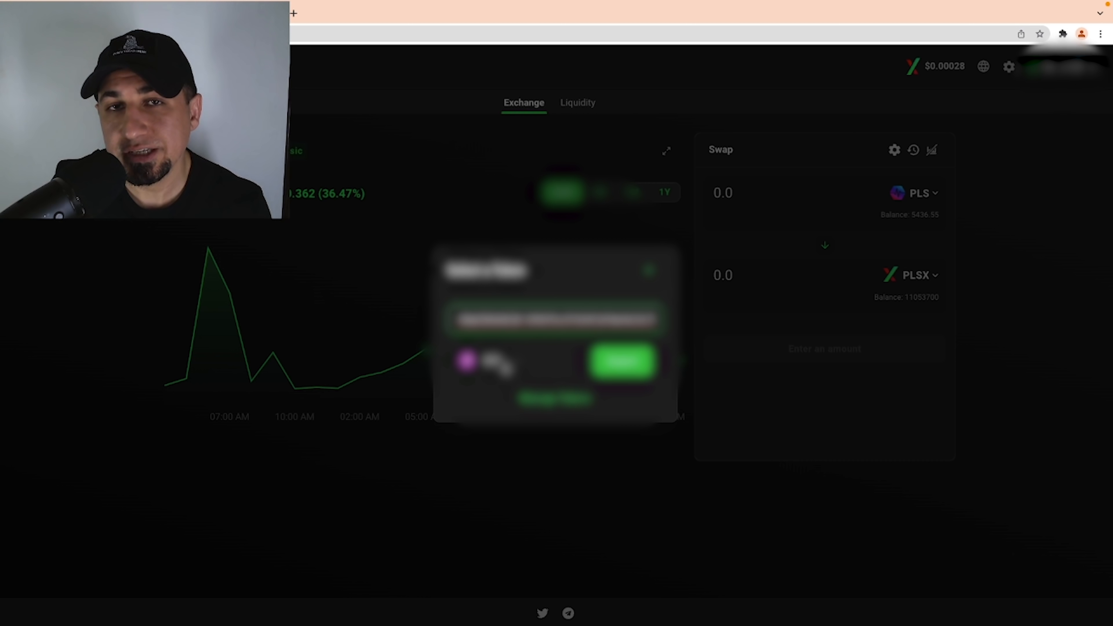
left_click(621, 368)
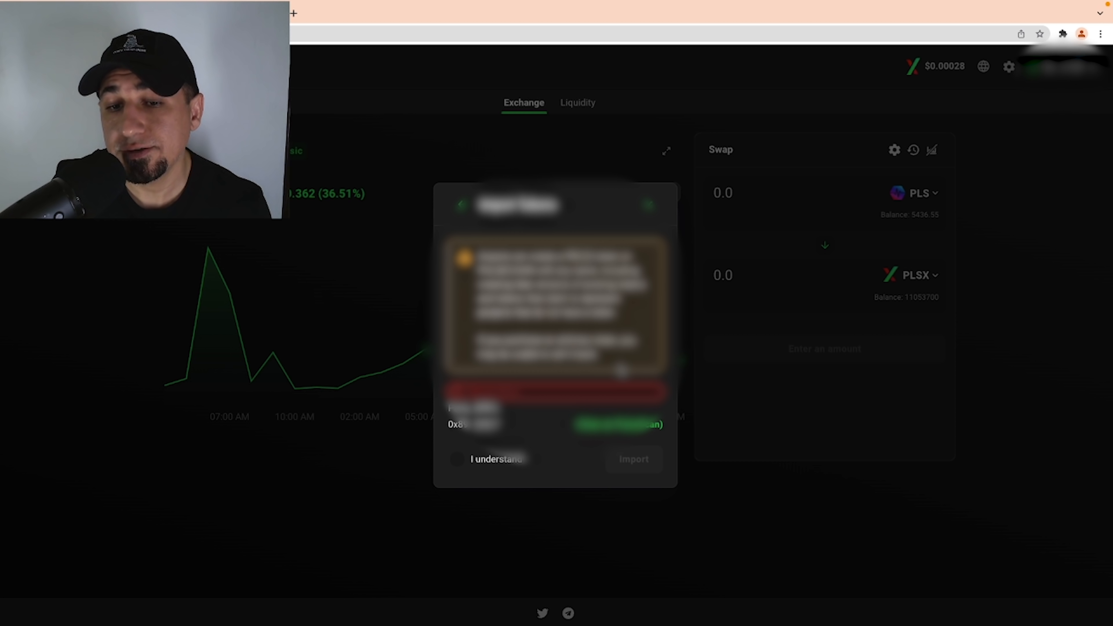
left_click(457, 459)
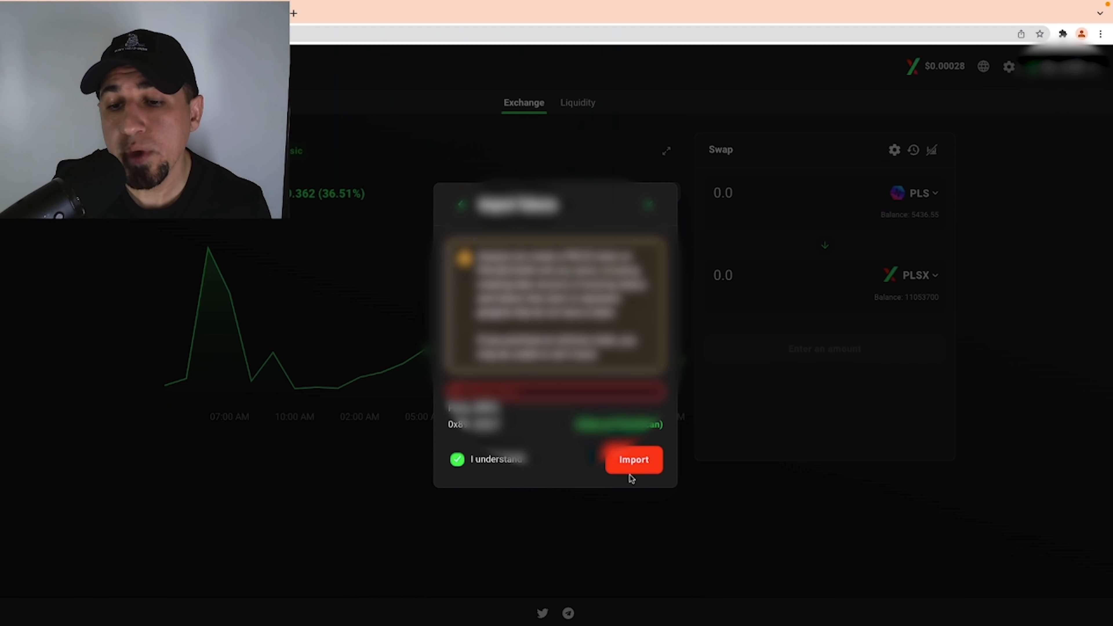
left_click(632, 471)
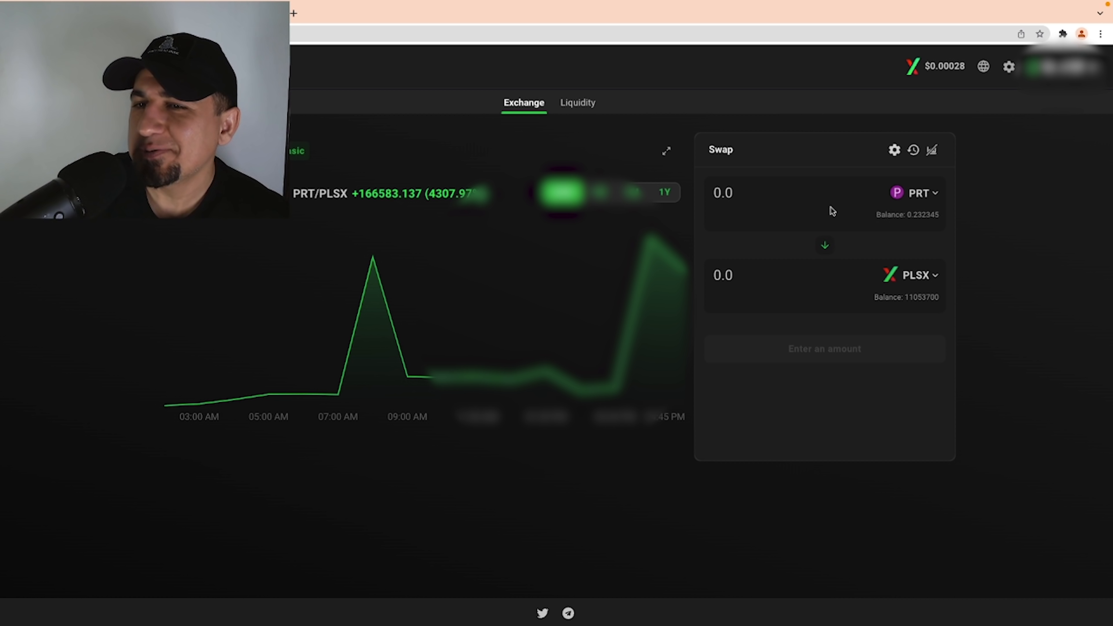
Step: Swap the full PRT balance for PLSX, confirm the swap and dismiss the submission dialog
left_click(936, 217)
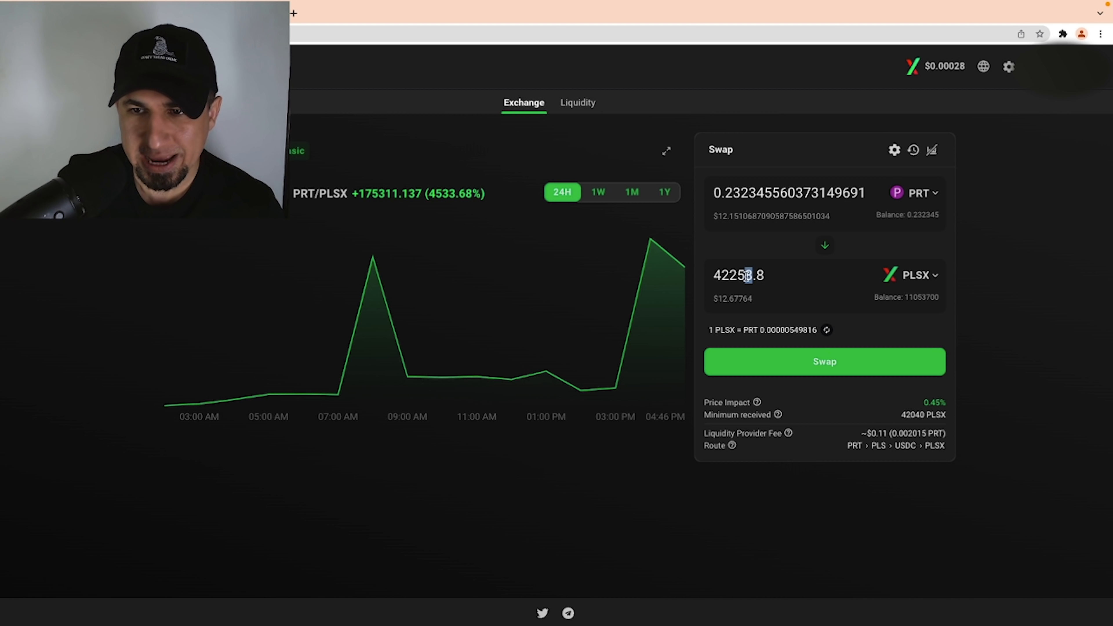
left_click_drag(720, 275, 729, 275)
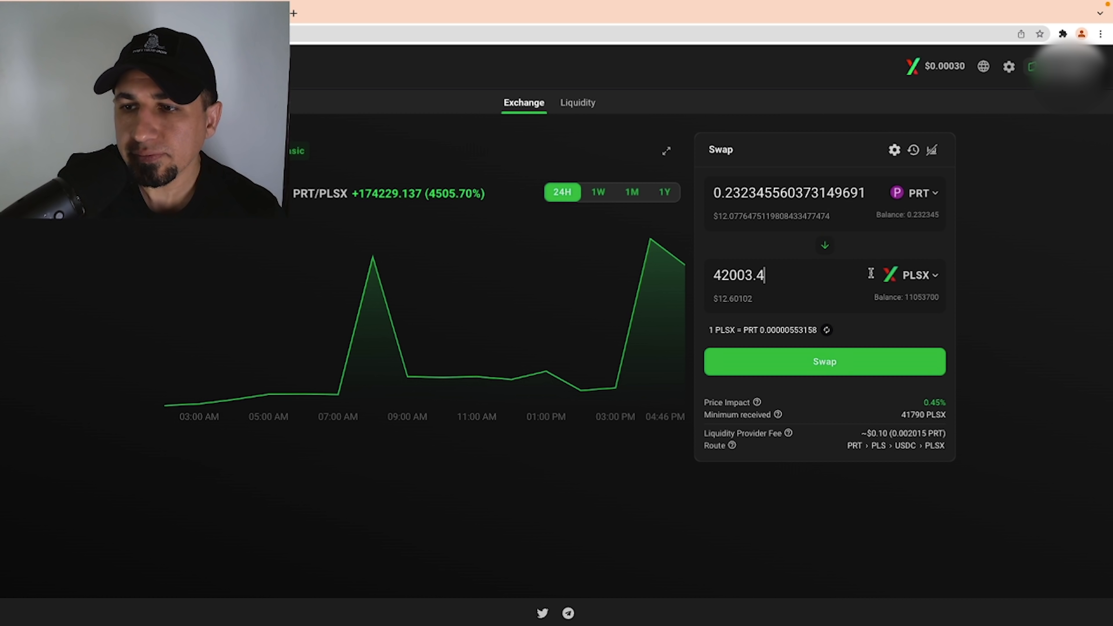
left_click(831, 361)
left_click(507, 461)
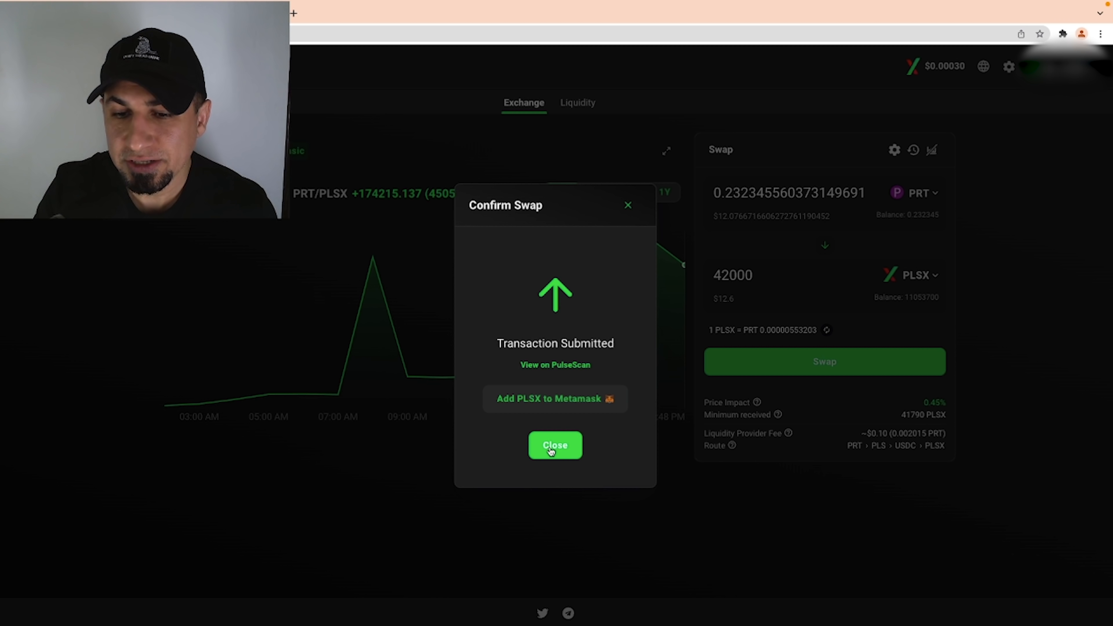
left_click(551, 451)
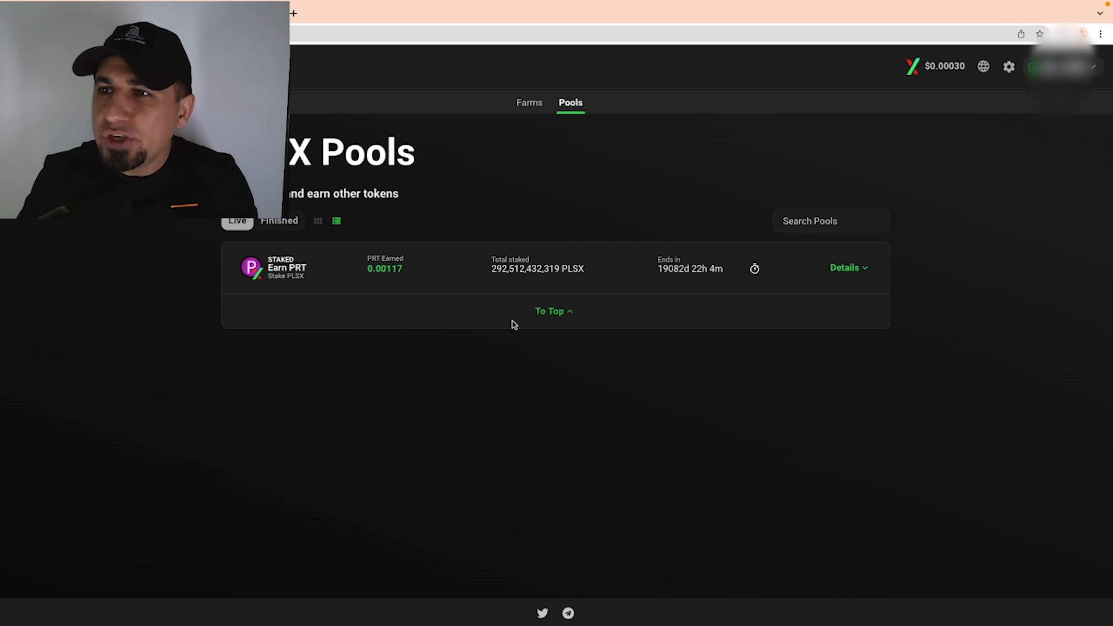
Step: Expand the Earn PRT pool and submit an additional PLSX stake to the wallet
mouse_move(1047, 74)
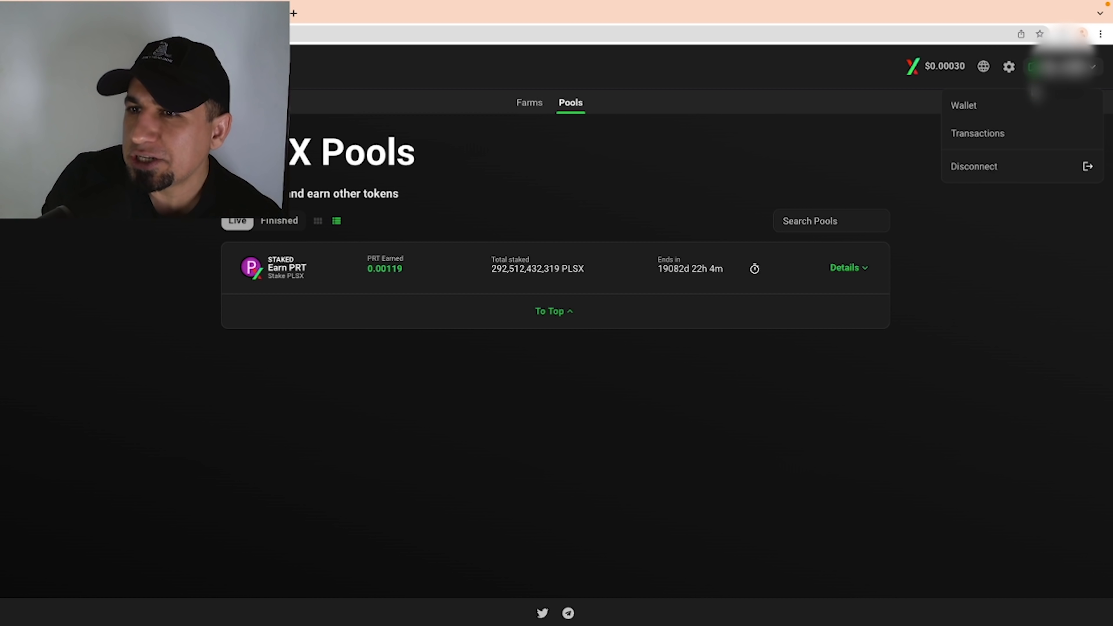
left_click(385, 267)
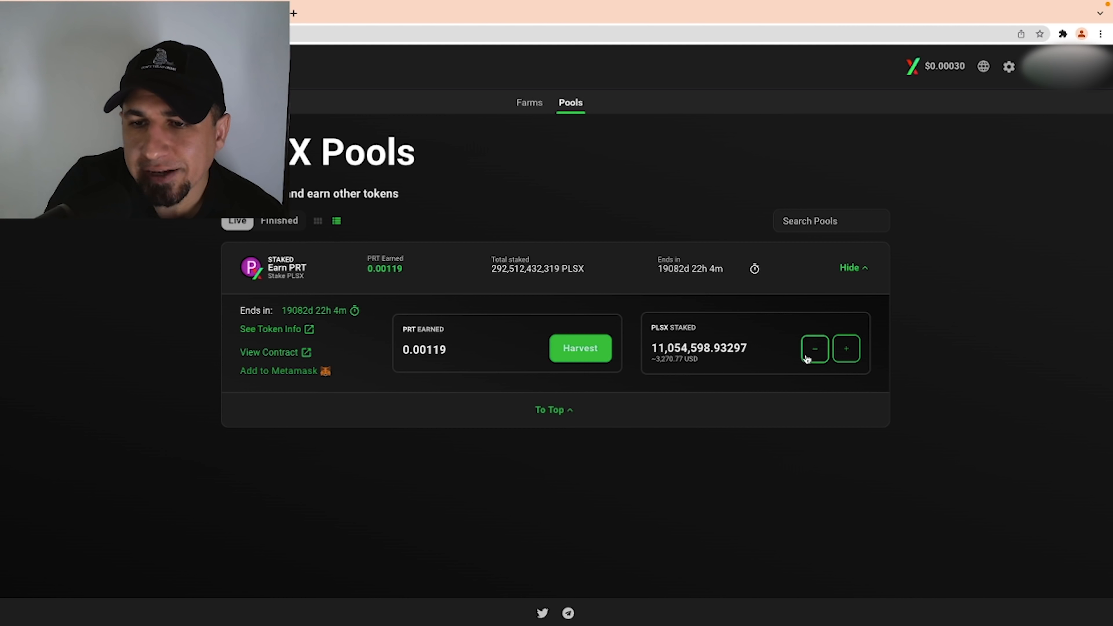
left_click(805, 359)
left_click(580, 388)
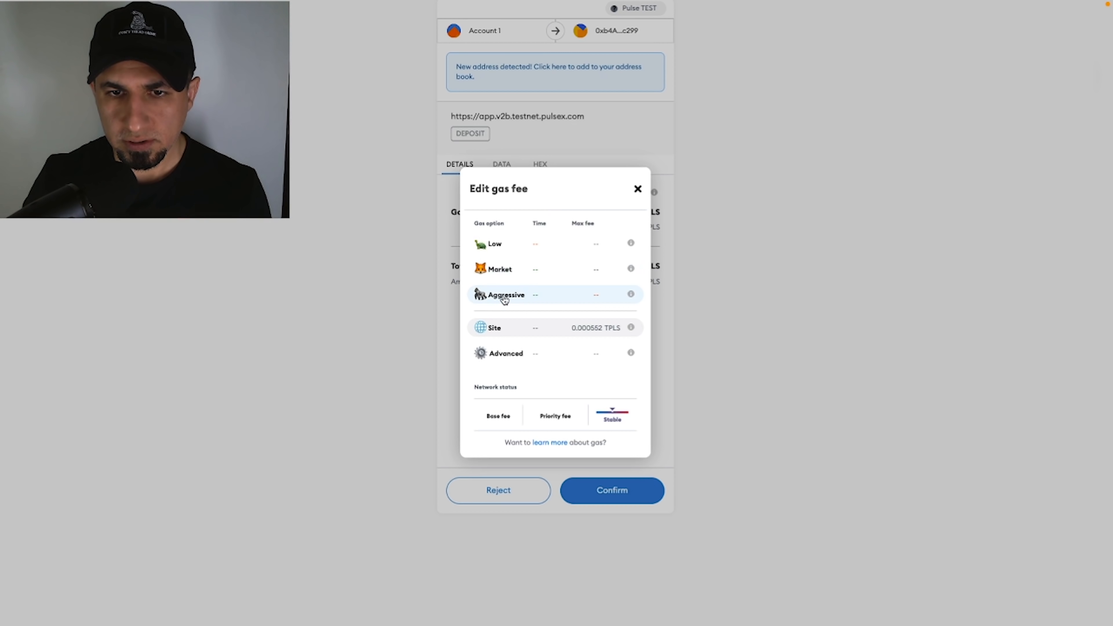
Step: Set the deposit's advanced gas limit to 476000 in MetaMask, save it and confirm the transaction
left_click(503, 294)
left_click(639, 191)
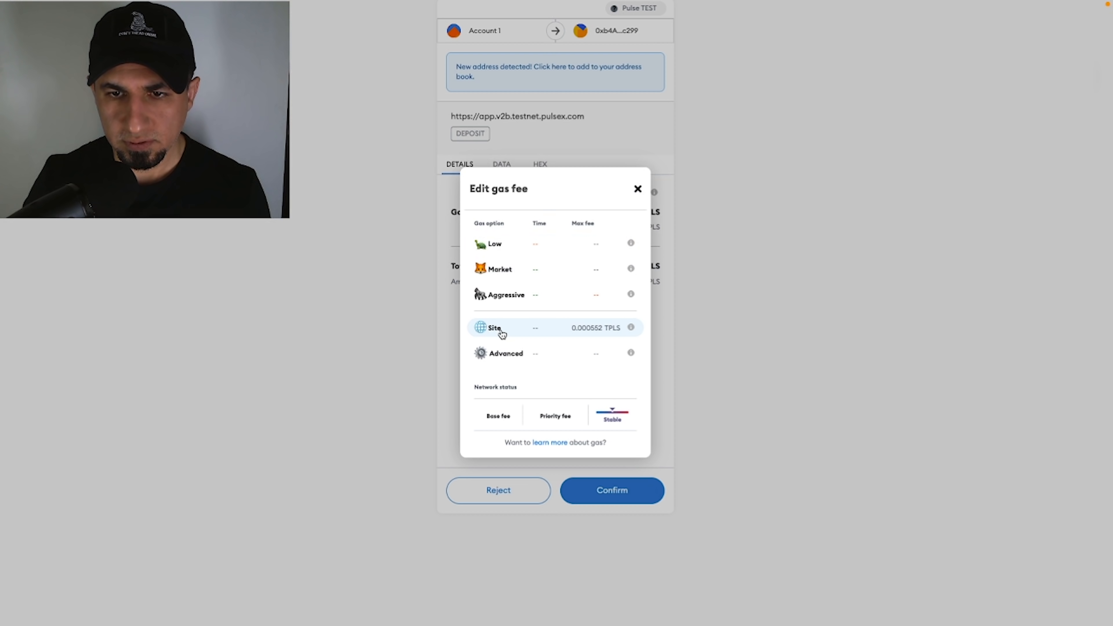
left_click(506, 356)
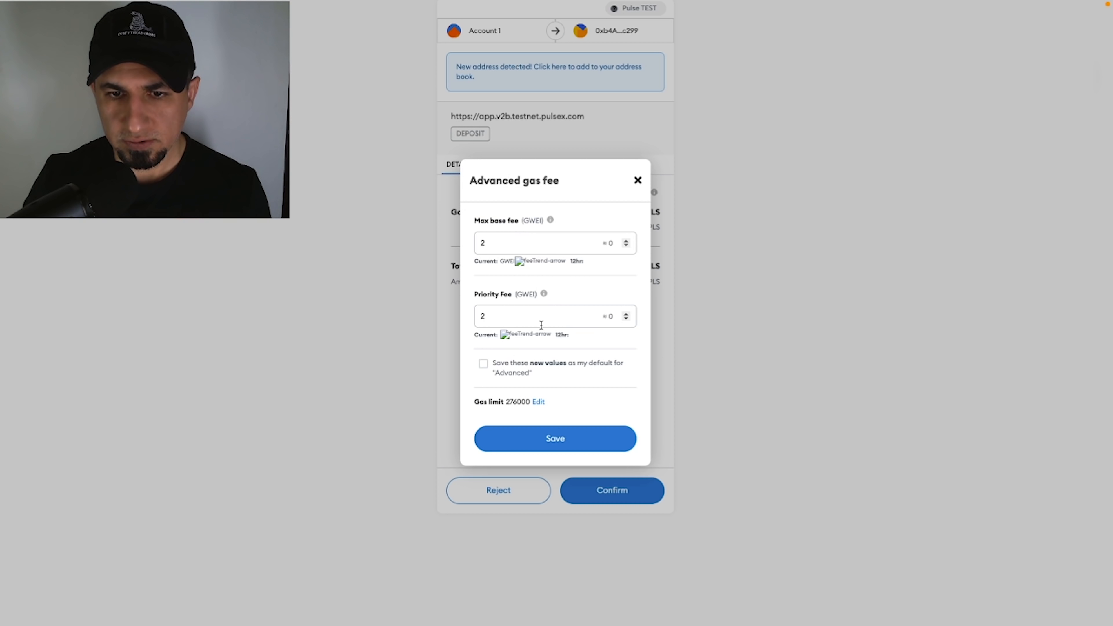
left_click(538, 401)
left_click(477, 394)
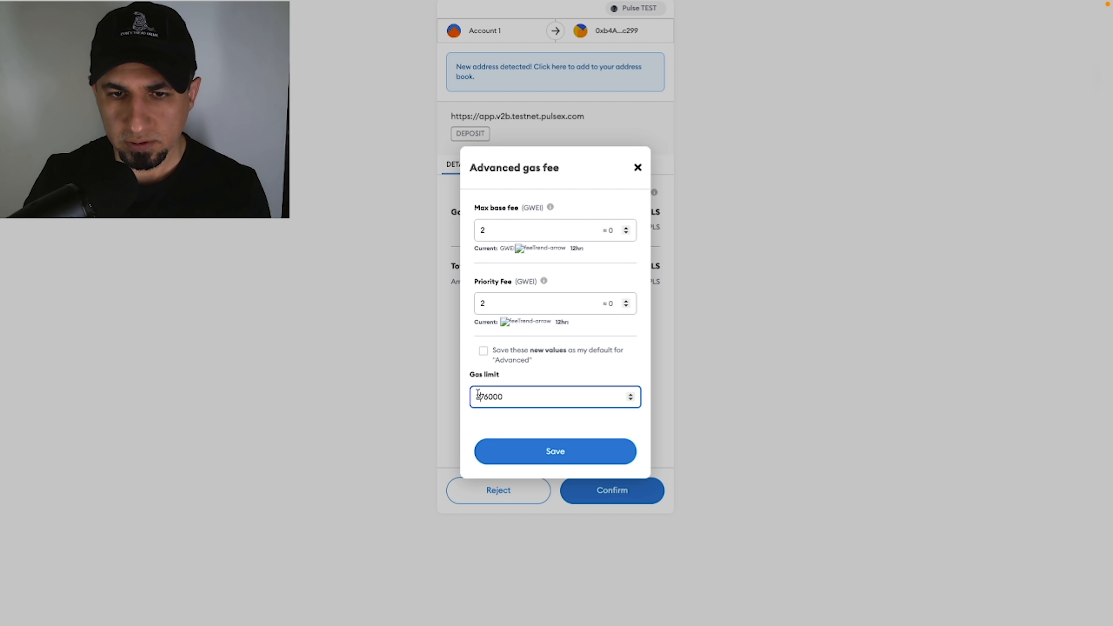
key("BackSpace")
type("4")
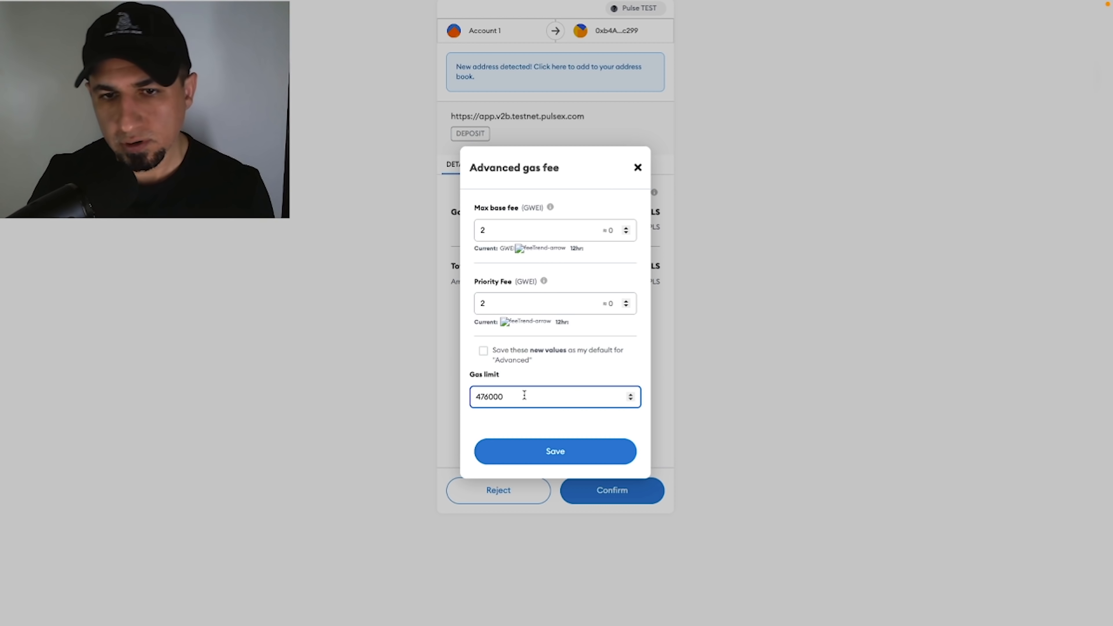
left_click(551, 458)
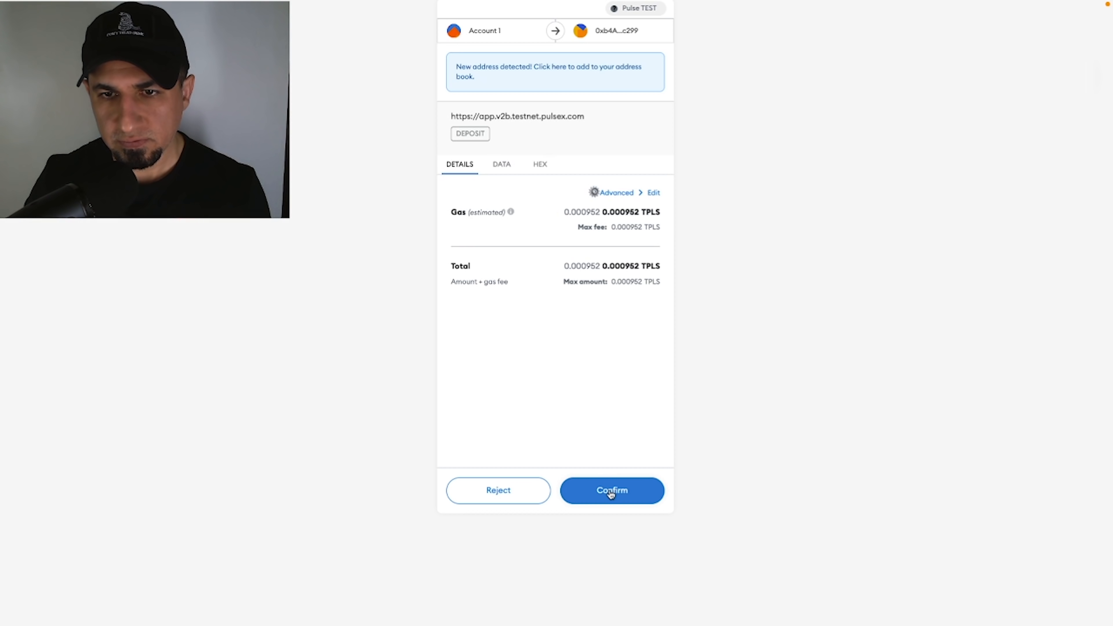
left_click(610, 492)
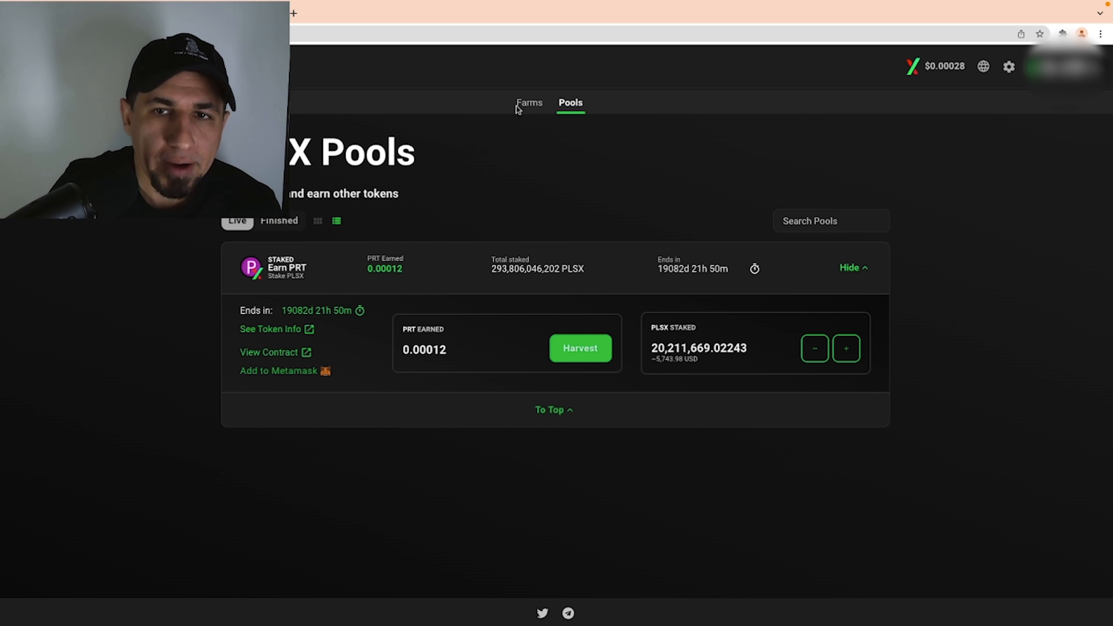
Step: Compare the Farms and Pools pages, examining the earnings and stakes of the PLSX-PLS and USDC-PLS farms
left_click(535, 103)
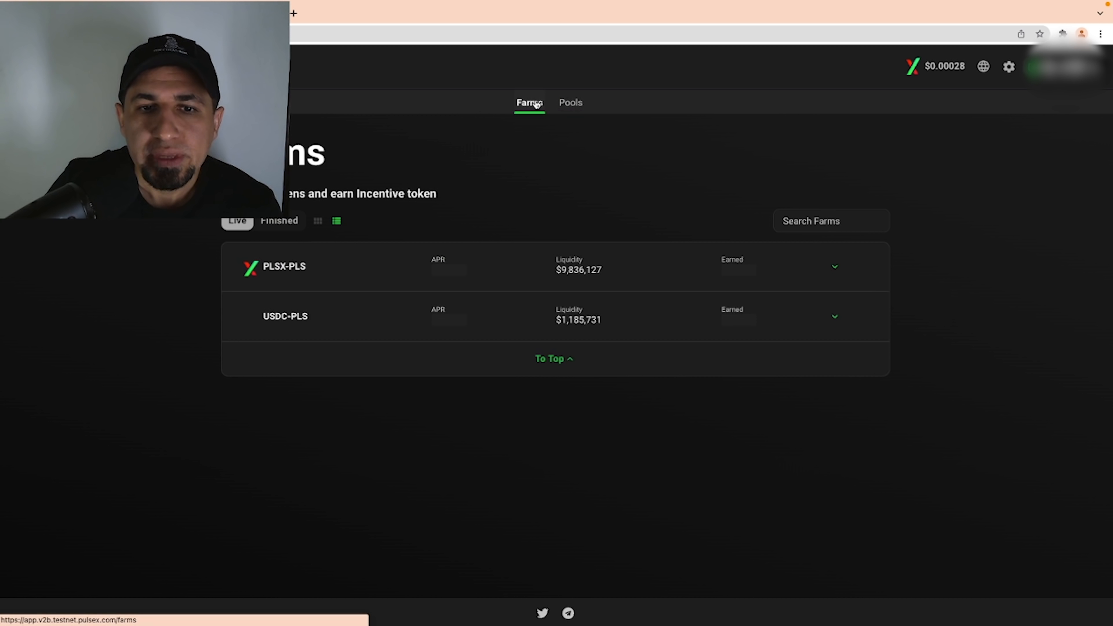
left_click(574, 104)
left_click(530, 102)
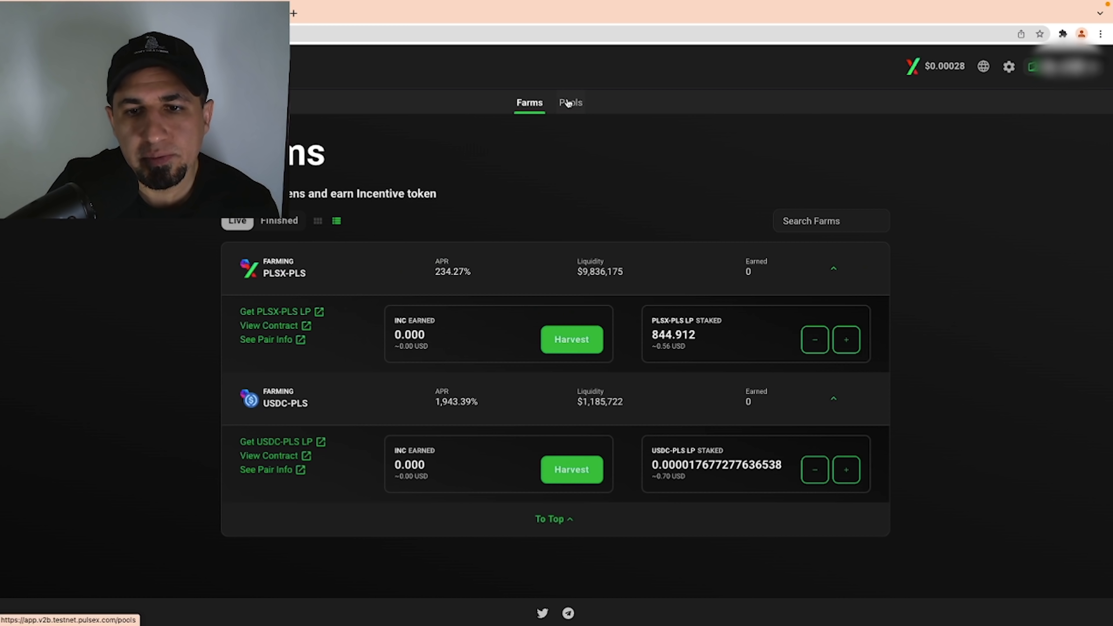
left_click(570, 102)
left_click(527, 101)
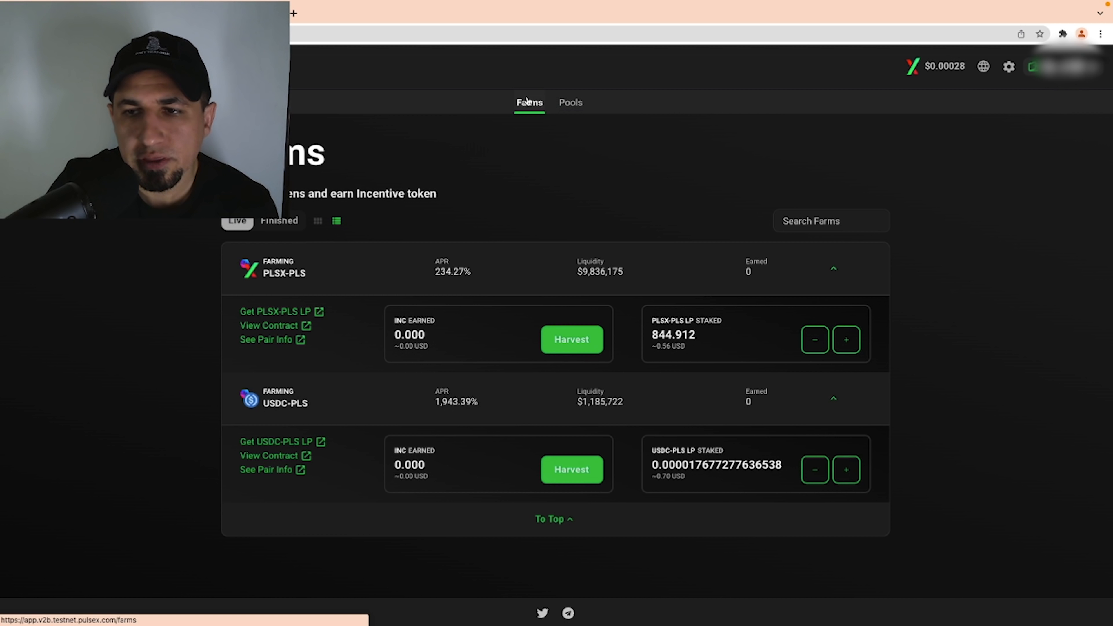
left_click(833, 269)
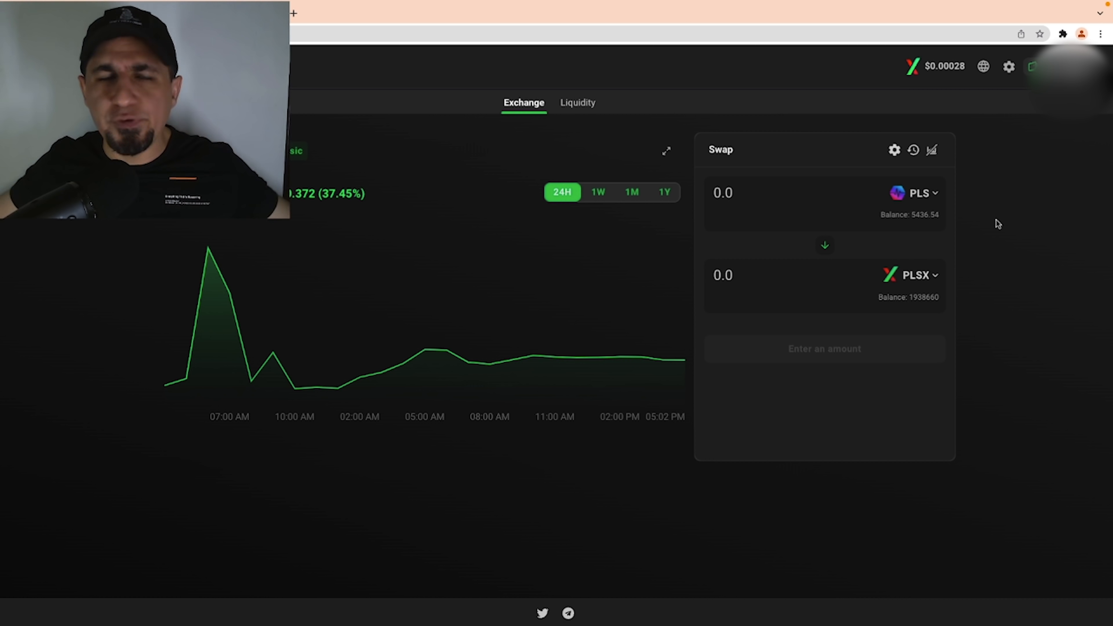